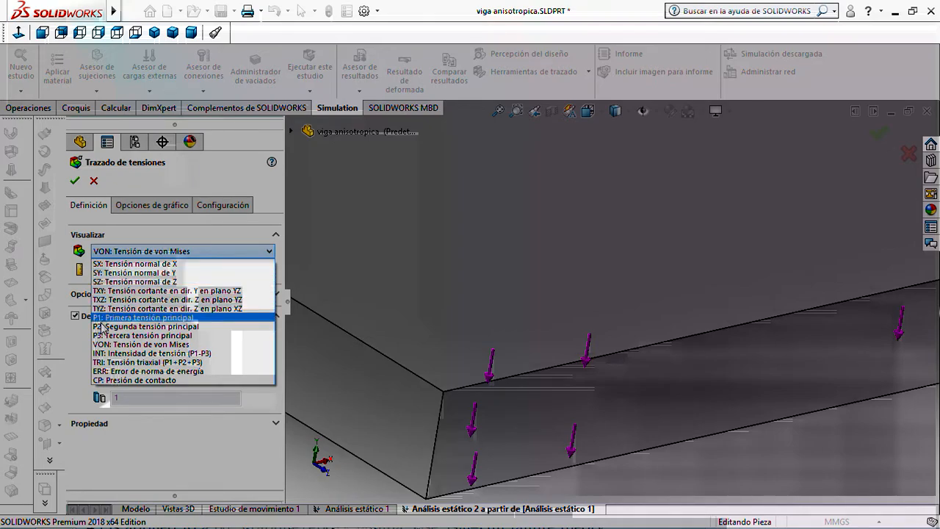
- Close the von Mises stress plot definition without applying any changes
{"action": "left_click", "coordinate": [93, 185]}
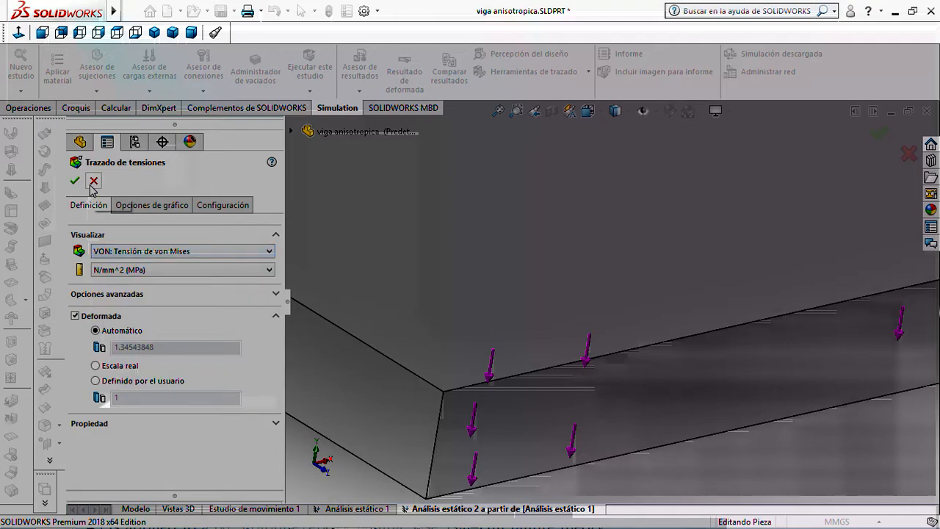
{"action": "left_click", "coordinate": [93, 182]}
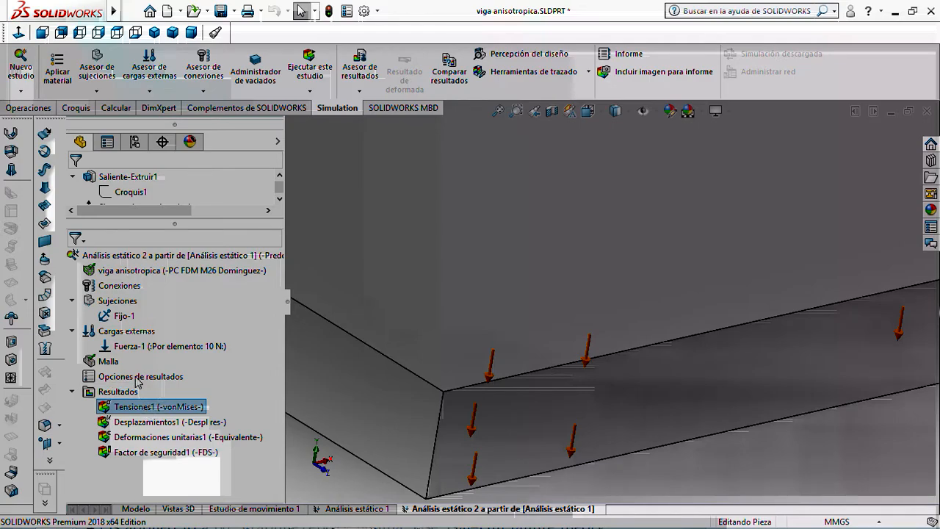
- Start a results equation plot and clear its default von Mises equation to list the available stress variables
{"action": "right_click", "coordinate": [122, 392]}
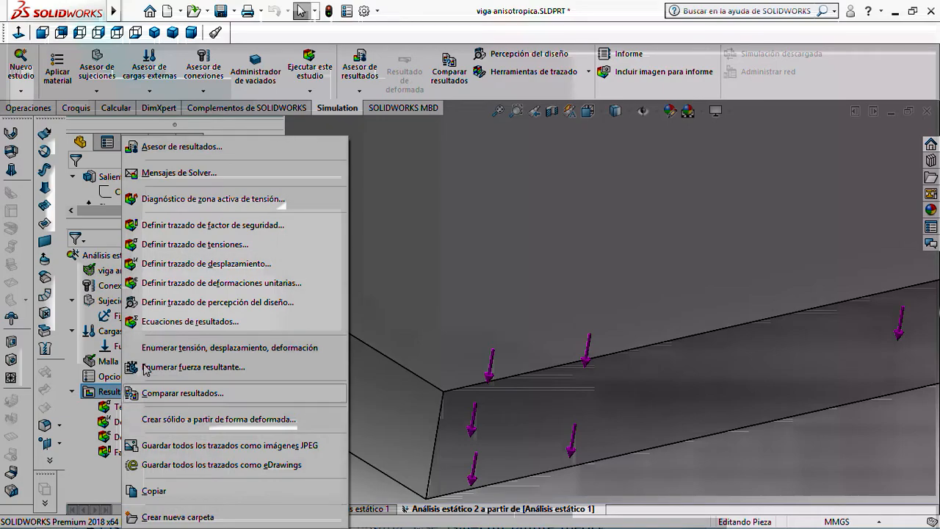
{"action": "left_click", "coordinate": [173, 322]}
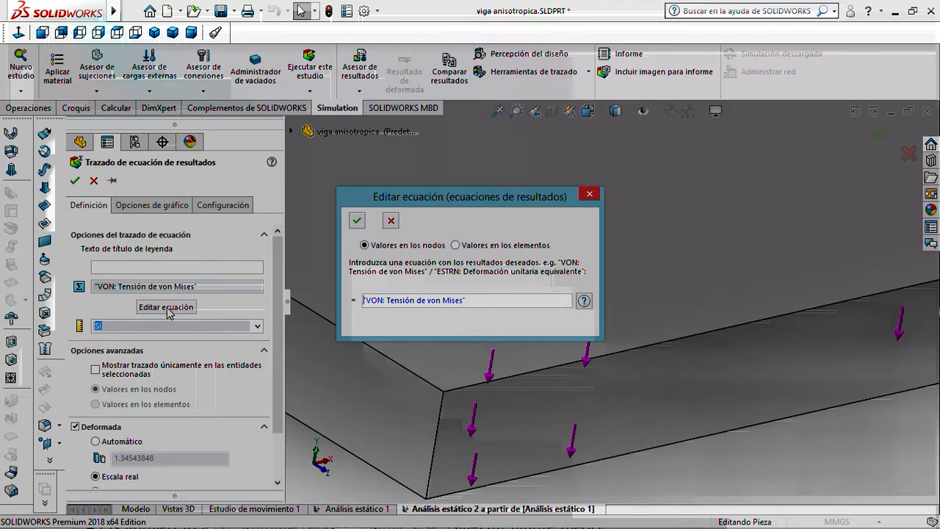
{"action": "left_click", "coordinate": [584, 301]}
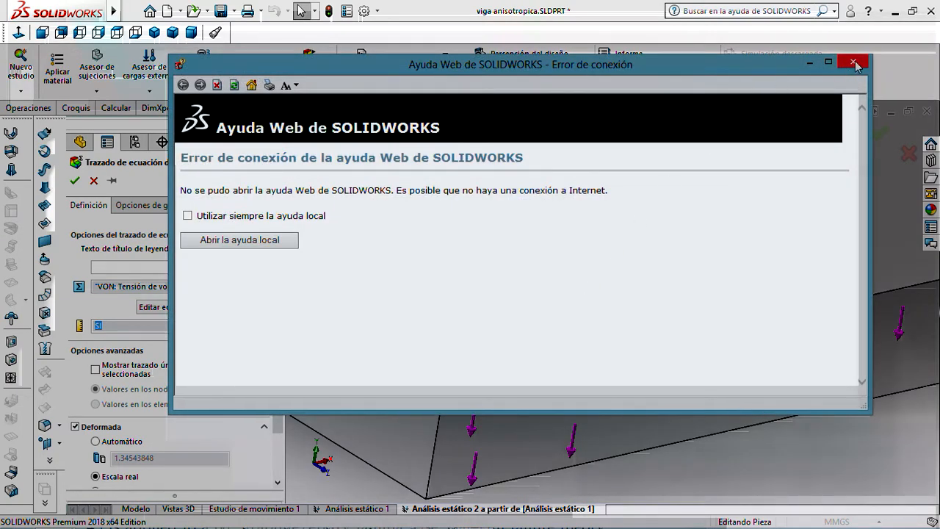
{"action": "left_click", "coordinate": [853, 63]}
{"action": "left_click", "coordinate": [472, 301]}
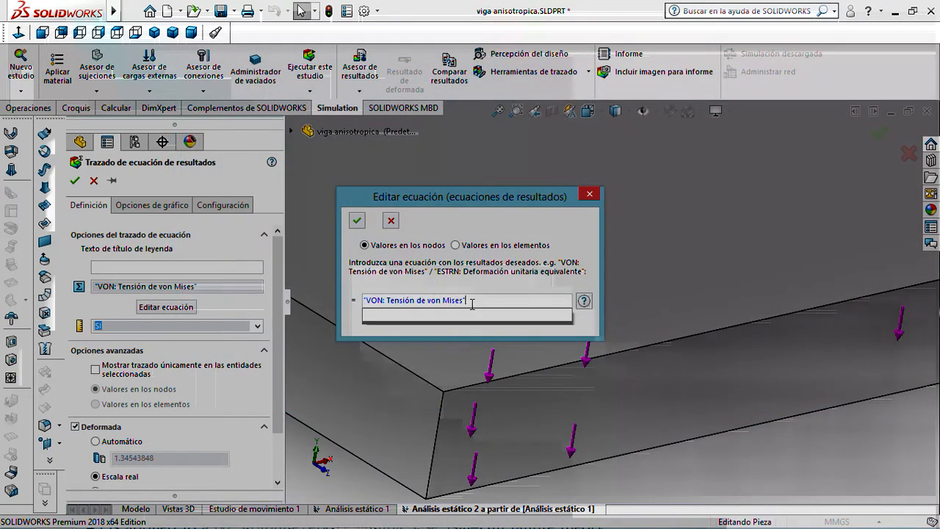
{"action": "left_click_drag", "start_coordinate": [472, 303], "coordinate": [358, 305]}
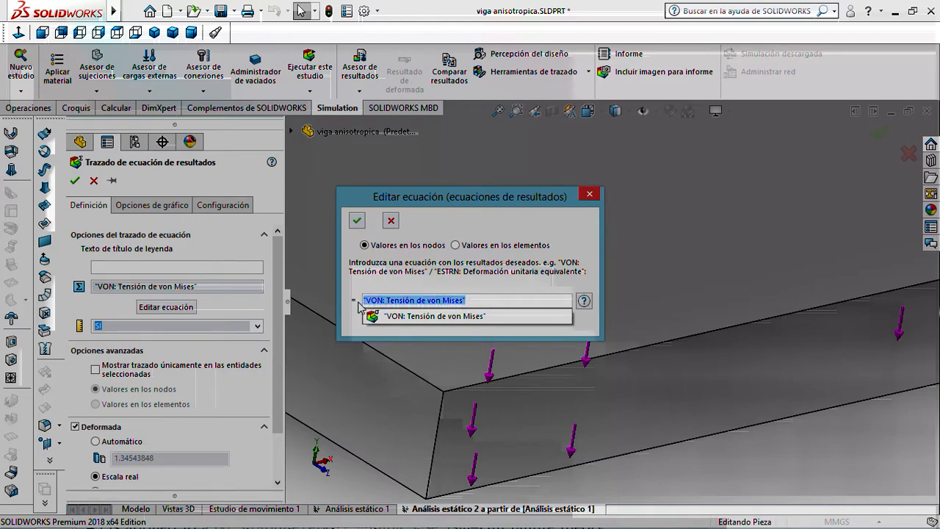
{"action": "key", "text": "BackSpace"}
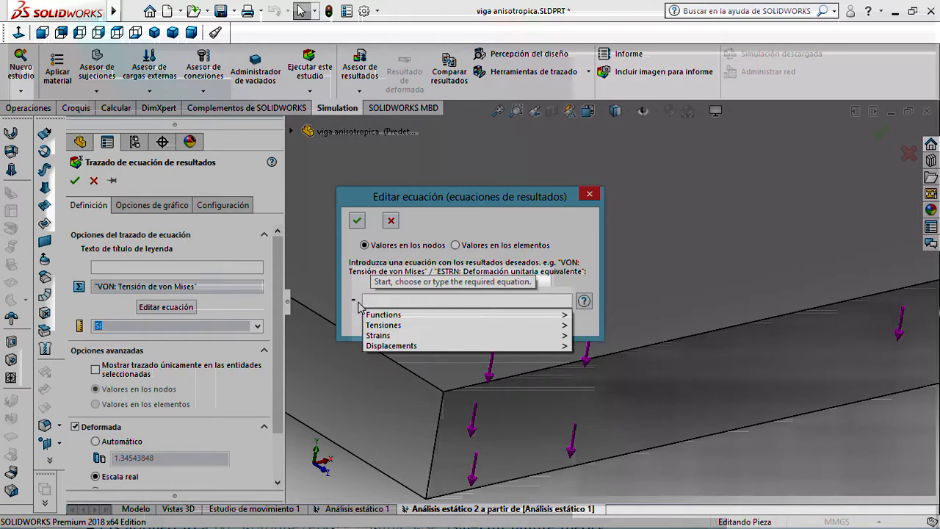
{"action": "mouse_move", "coordinate": [376, 327]}
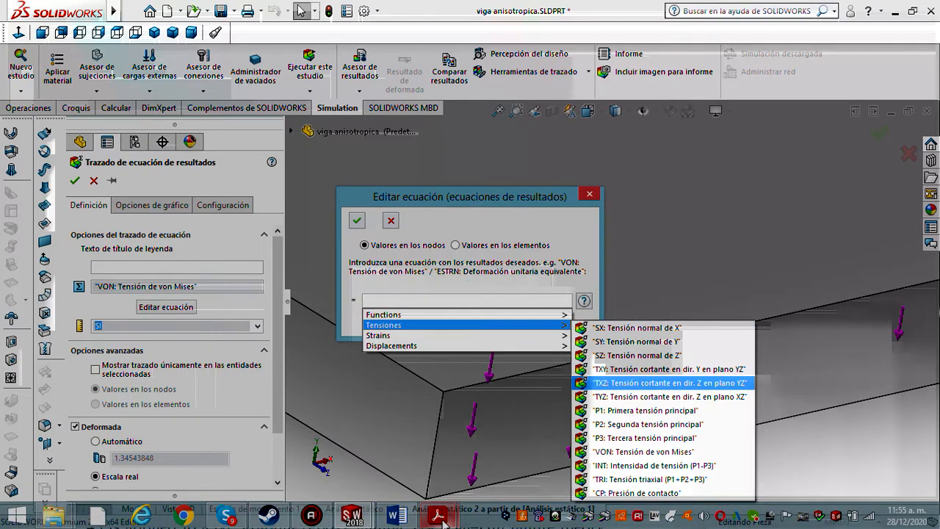
- Switch to TF0 autarkaw.pdf in Adobe Acrobat Reader and examine the reduced failure criterion (2.150) and the G components (2.149a–d)
{"action": "mouse_move", "coordinate": [441, 517]}
{"action": "left_click", "coordinate": [517, 444]}
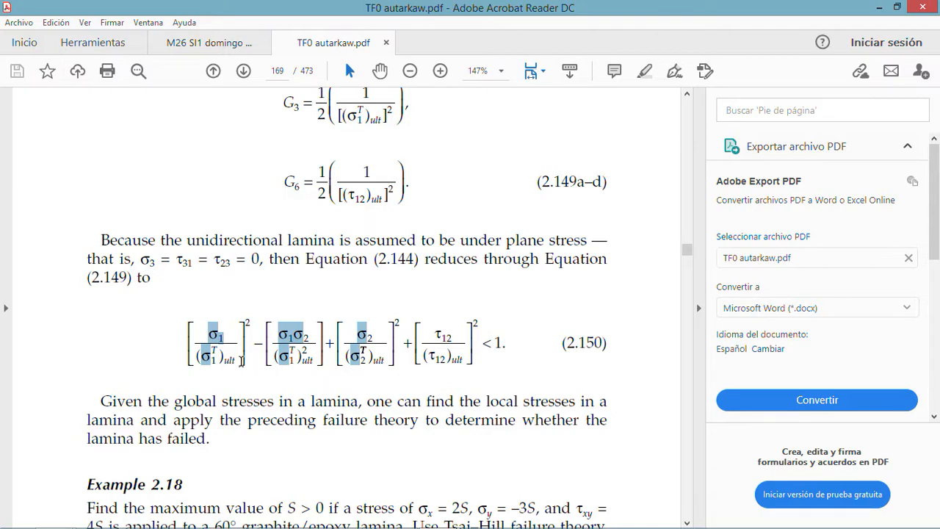
{"action": "scroll", "coordinate": [241, 359], "scroll_direction": "down", "scroll_amount": 1}
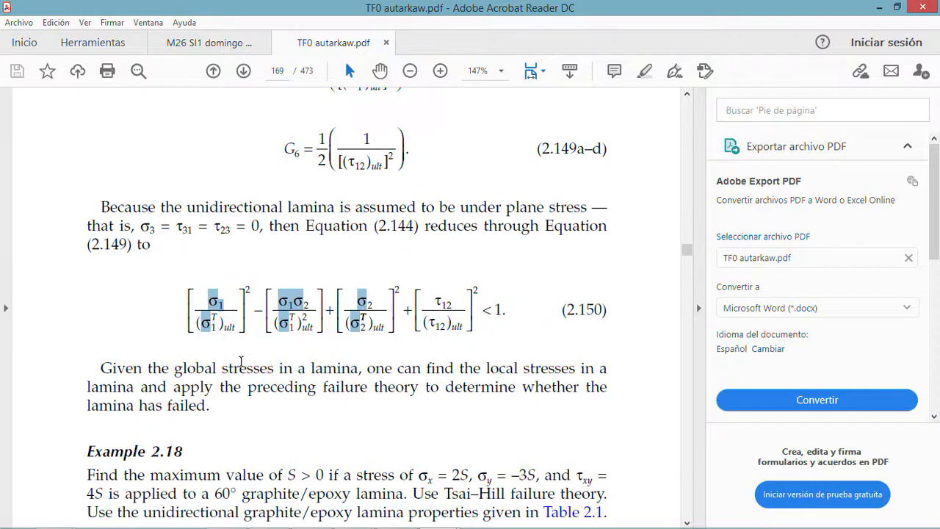
{"action": "scroll", "coordinate": [241, 359], "scroll_direction": "up", "scroll_amount": 2}
{"action": "scroll", "coordinate": [241, 360], "scroll_direction": "down", "scroll_amount": 2}
{"action": "scroll", "coordinate": [340, 249], "scroll_direction": "up", "scroll_amount": 10}
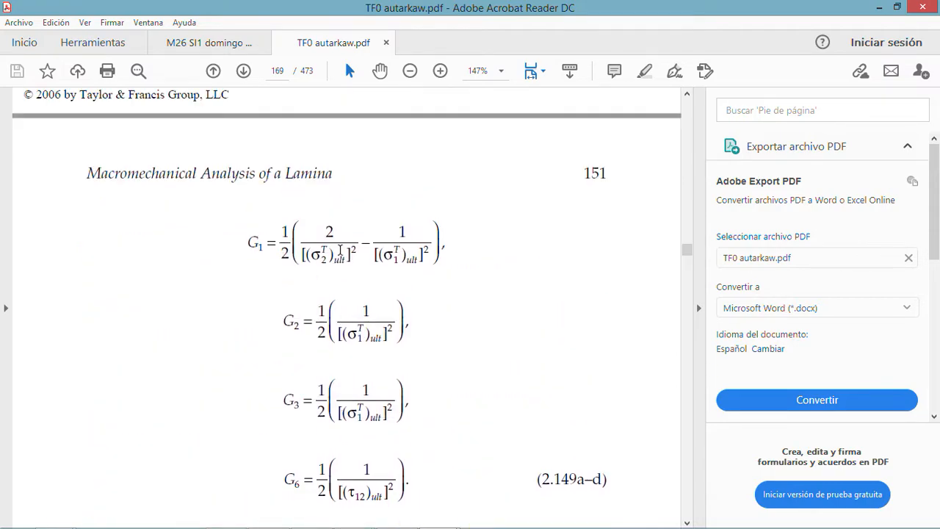
{"action": "scroll", "coordinate": [345, 253], "scroll_direction": "down", "scroll_amount": 8}
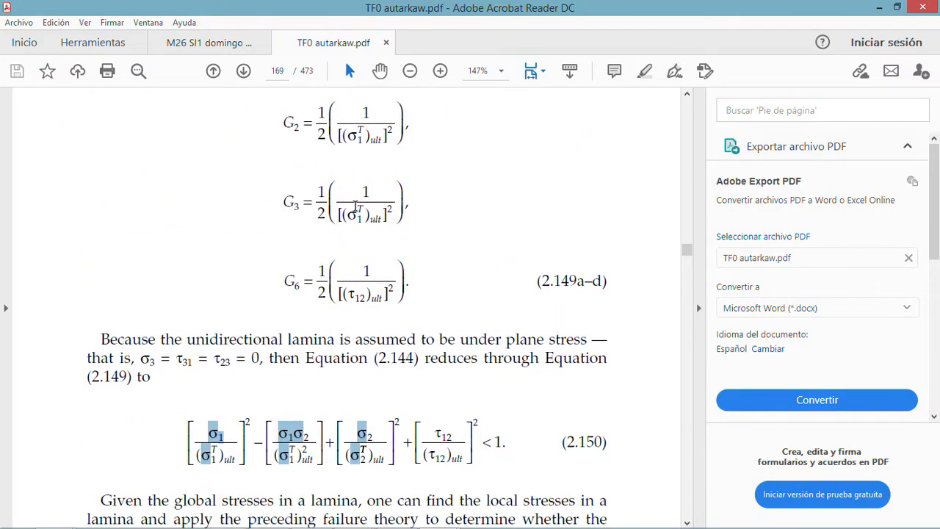
{"action": "scroll", "coordinate": [355, 210], "scroll_direction": "up", "scroll_amount": 9}
{"action": "scroll", "coordinate": [355, 210], "scroll_direction": "up", "scroll_amount": 20}
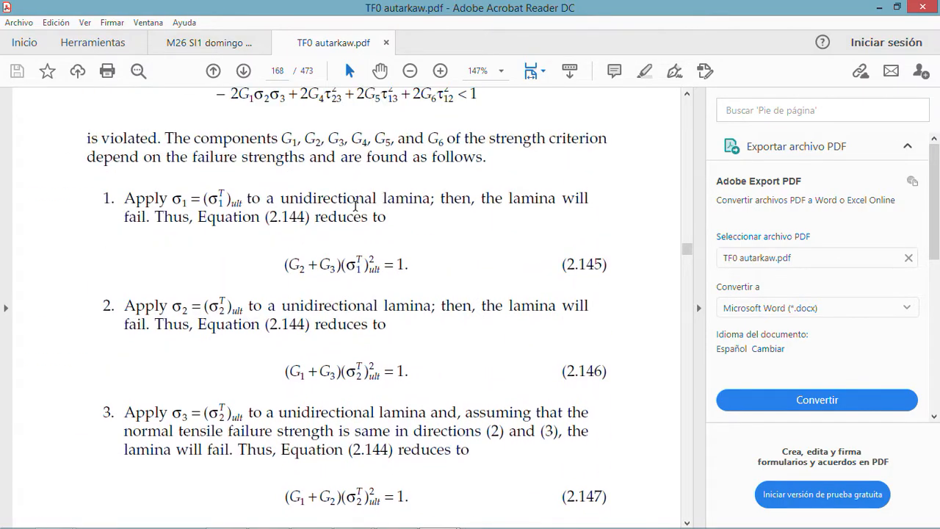
- Examine the terms of the general Tsai–Hill criterion (2.144) and the equations that determine its G components
{"action": "scroll", "coordinate": [354, 206], "scroll_direction": "up", "scroll_amount": 1}
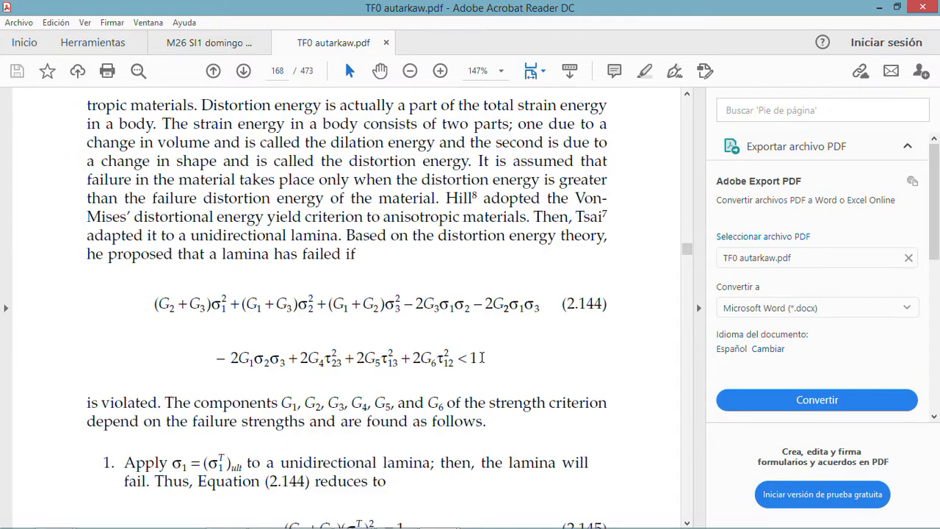
{"action": "left_click_drag", "start_coordinate": [472, 358], "coordinate": [477, 365]}
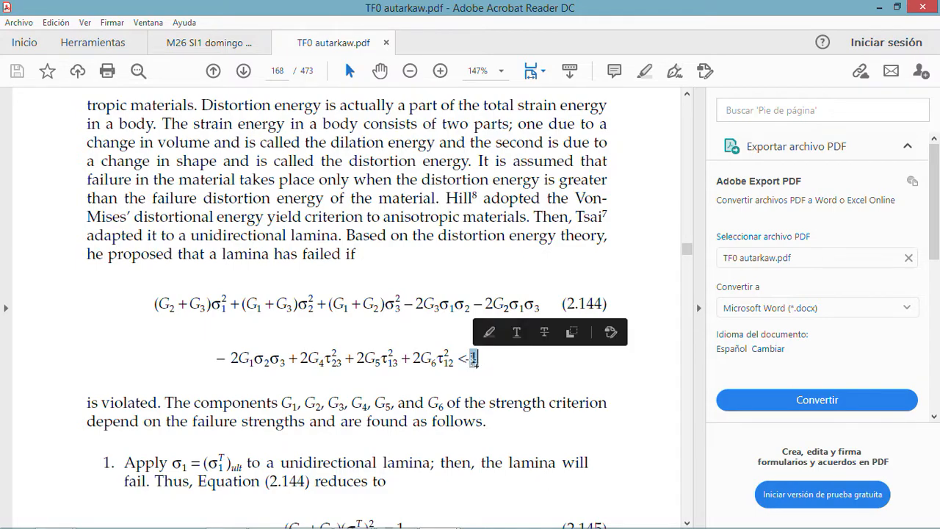
{"action": "left_click_drag", "start_coordinate": [151, 298], "coordinate": [382, 292]}
{"action": "left_click", "coordinate": [318, 324]}
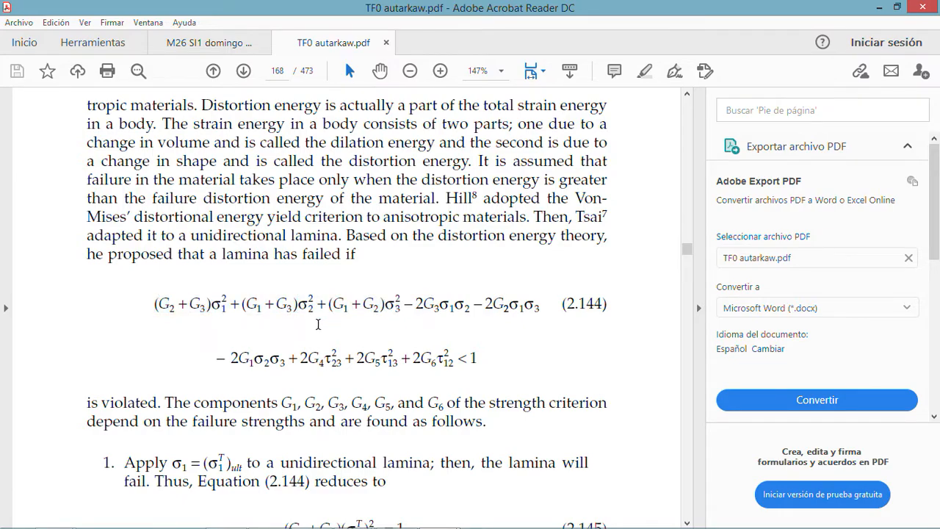
{"action": "left_click_drag", "start_coordinate": [229, 301], "coordinate": [675, 309]}
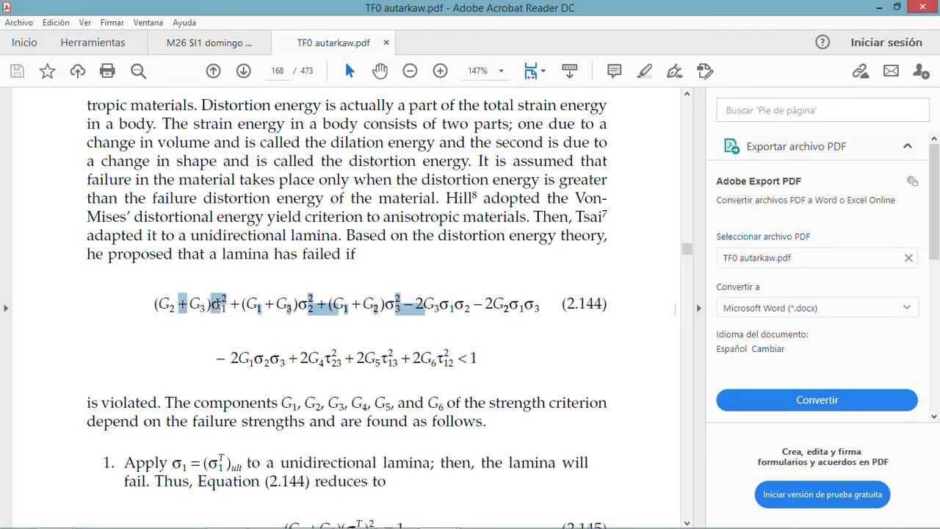
{"action": "left_click", "coordinate": [182, 312]}
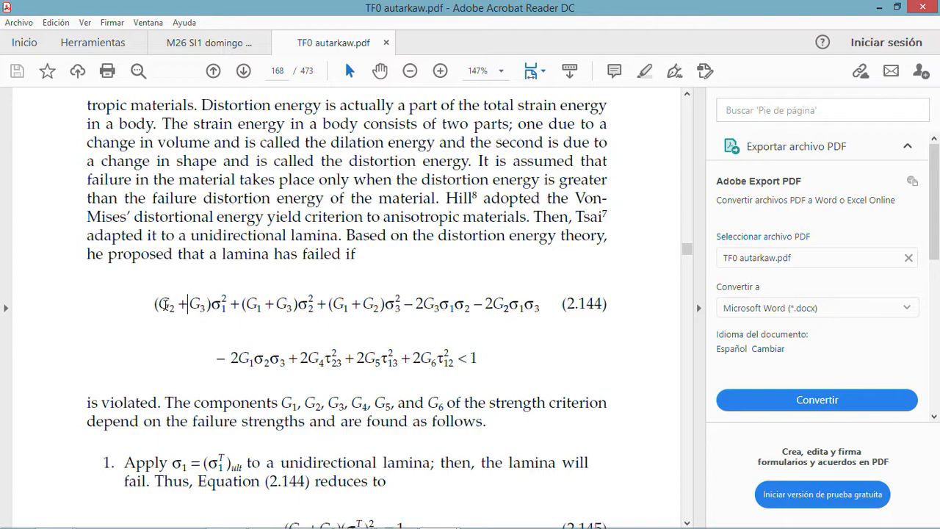
{"action": "scroll", "coordinate": [278, 310], "scroll_direction": "down", "scroll_amount": 5}
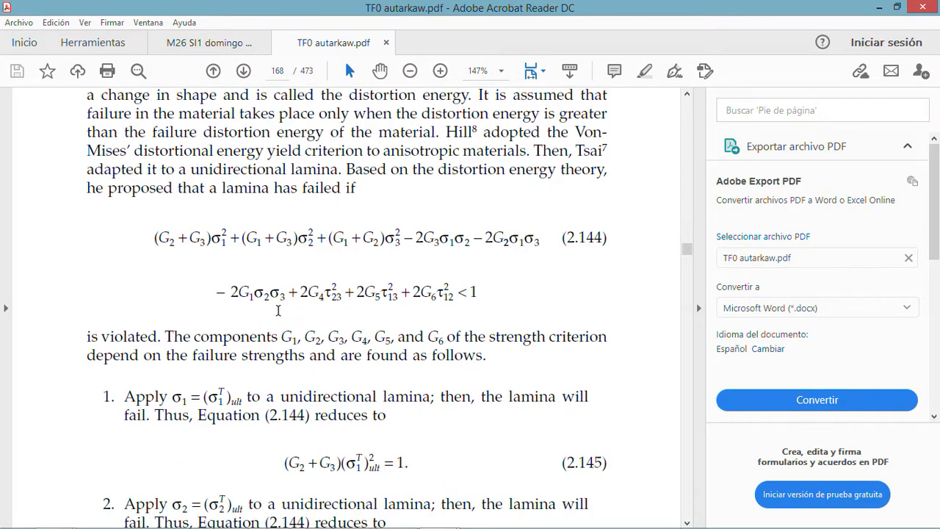
{"action": "scroll", "coordinate": [279, 311], "scroll_direction": "down", "scroll_amount": 17}
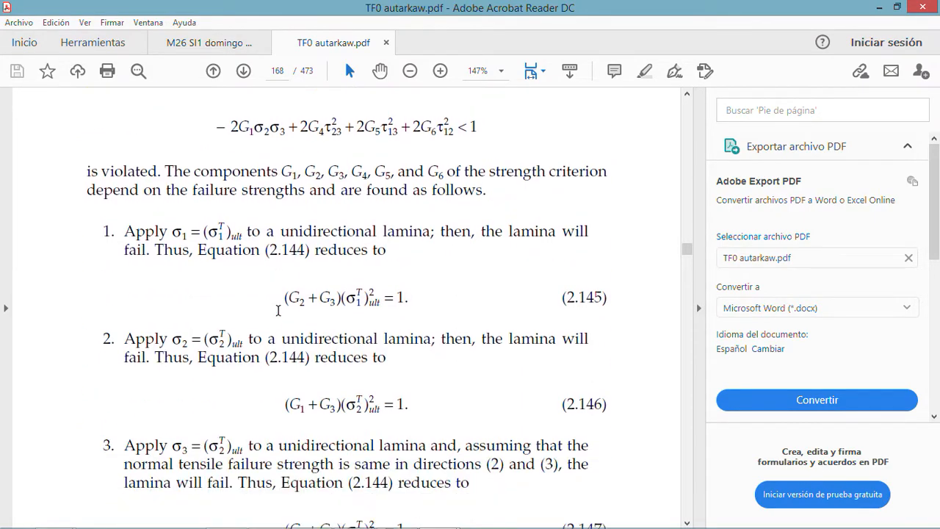
{"action": "scroll", "coordinate": [278, 316], "scroll_direction": "down", "scroll_amount": 4}
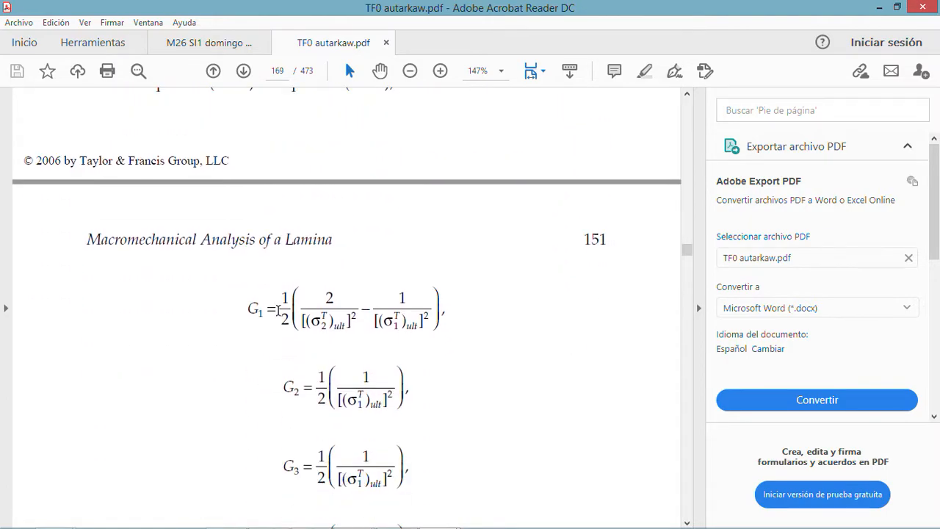
{"action": "scroll", "coordinate": [385, 287], "scroll_direction": "up", "scroll_amount": 16}
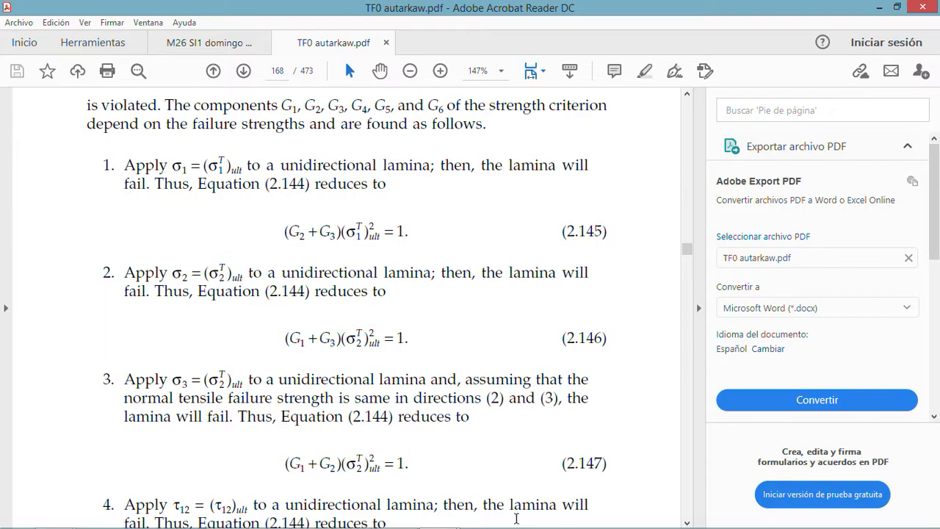
- Switch back to viga anisotropica.SLDPRT in SOLIDWORKS with the results equation editor open
{"action": "mouse_move", "coordinate": [356, 516]}
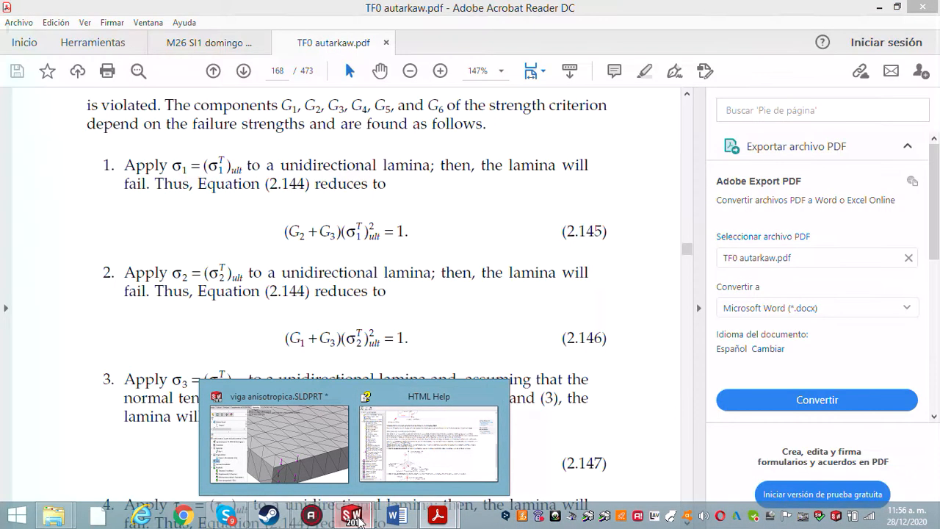
{"action": "left_click", "coordinate": [358, 521]}
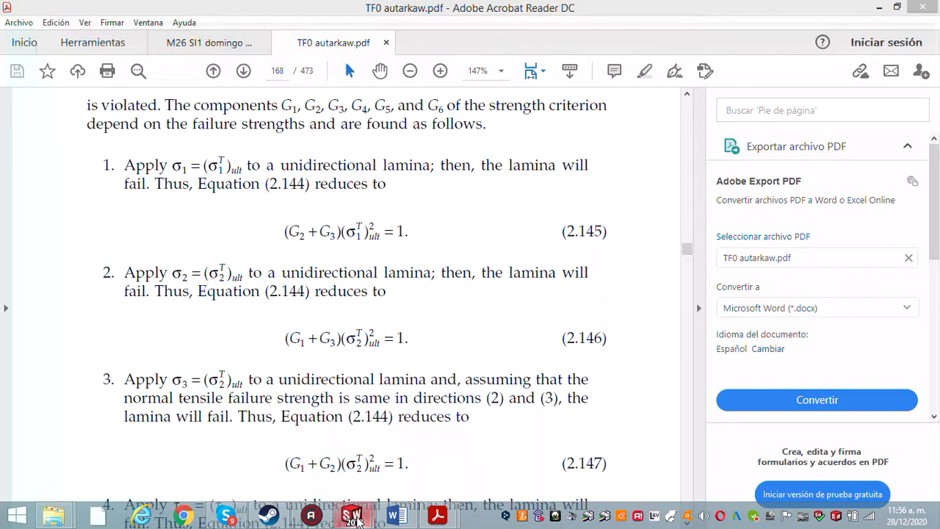
{"action": "left_click", "coordinate": [359, 518]}
{"action": "left_click", "coordinate": [416, 442]}
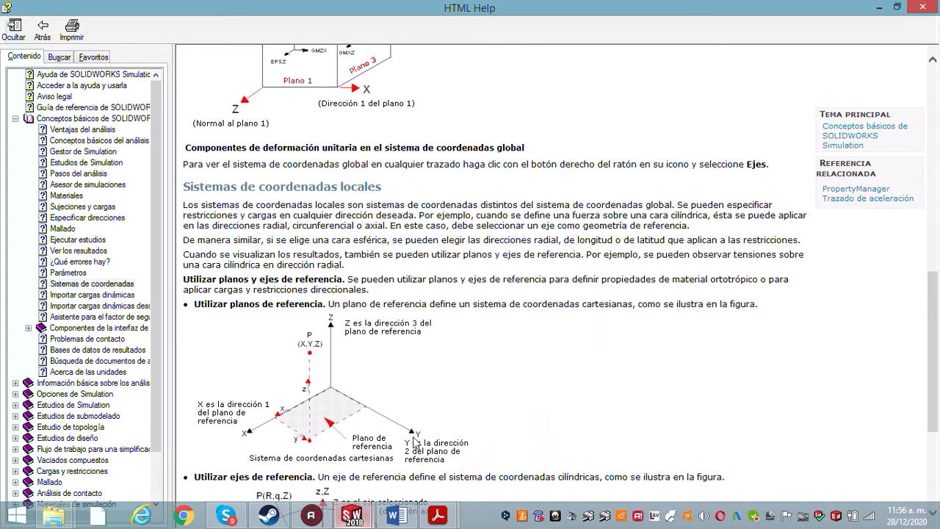
{"action": "mouse_move", "coordinate": [341, 520]}
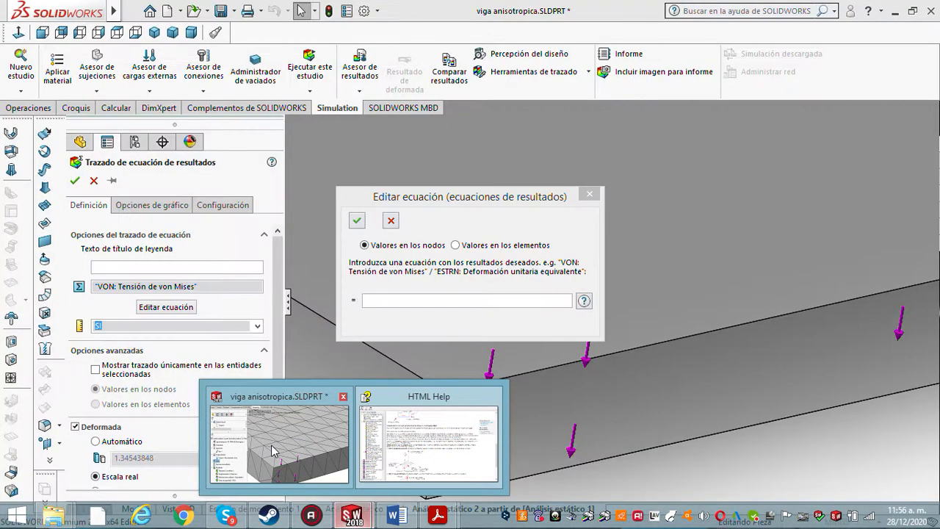
{"action": "left_click", "coordinate": [342, 433]}
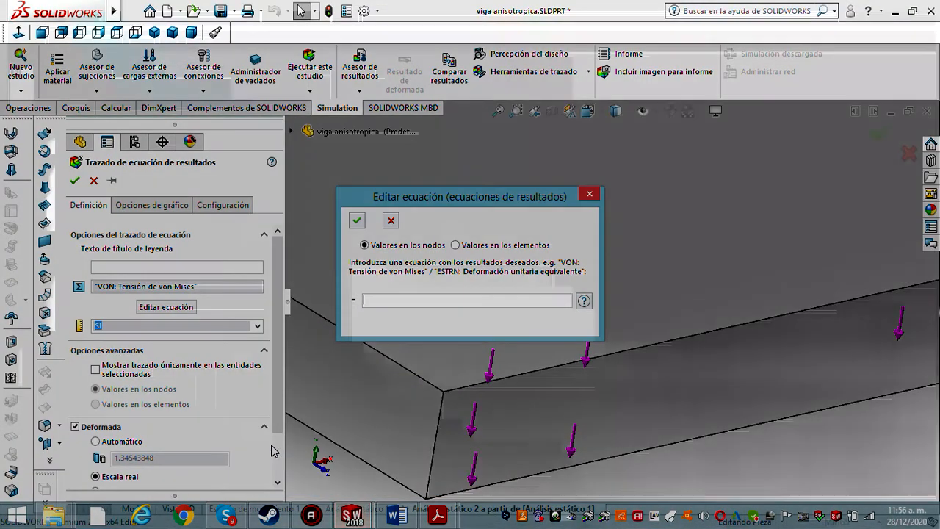
- Review the functions and stress variables offered for the results equation, and close the equation plot without saving it
{"action": "left_click", "coordinate": [583, 300]}
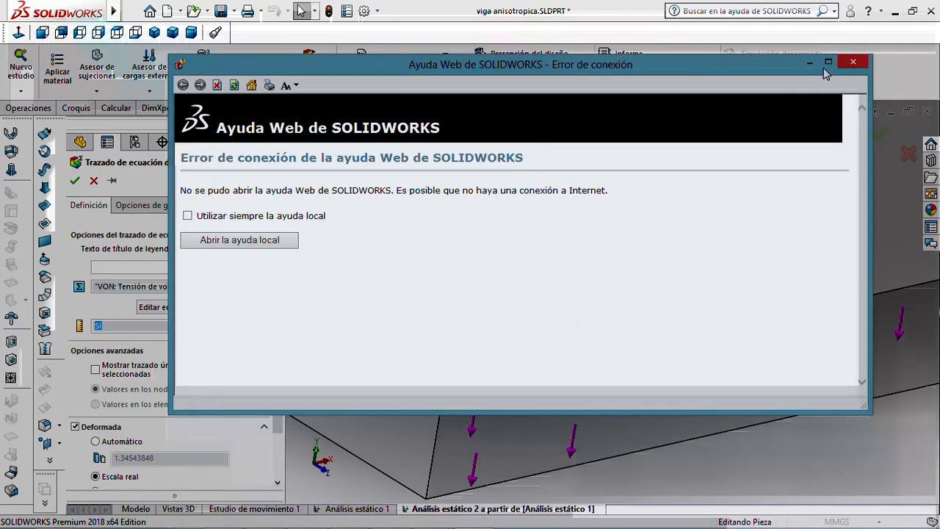
{"action": "left_click", "coordinate": [853, 62]}
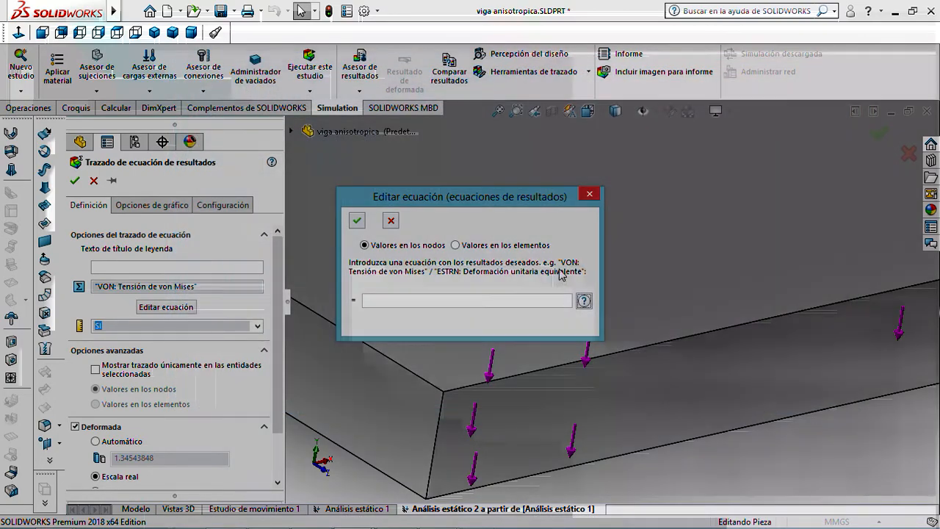
{"action": "left_click", "coordinate": [401, 299]}
{"action": "mouse_move", "coordinate": [405, 316]}
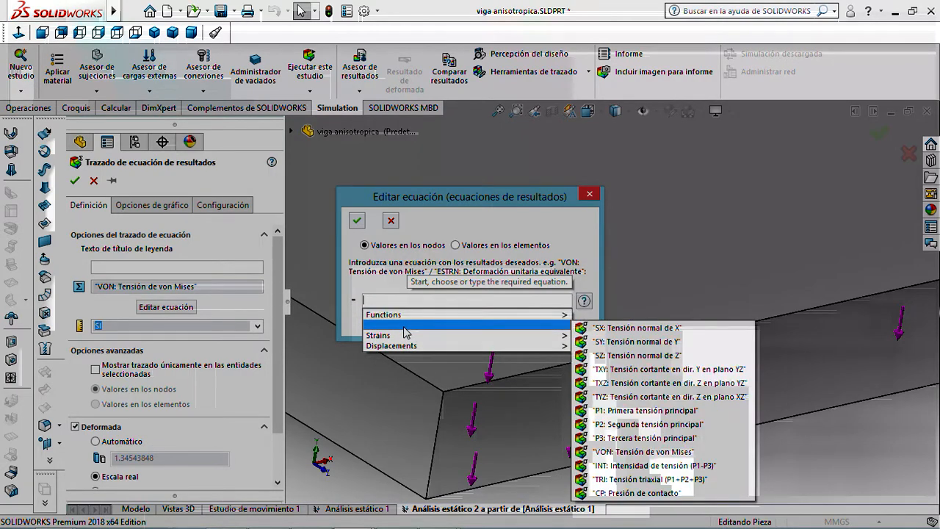
{"action": "mouse_move", "coordinate": [403, 338]}
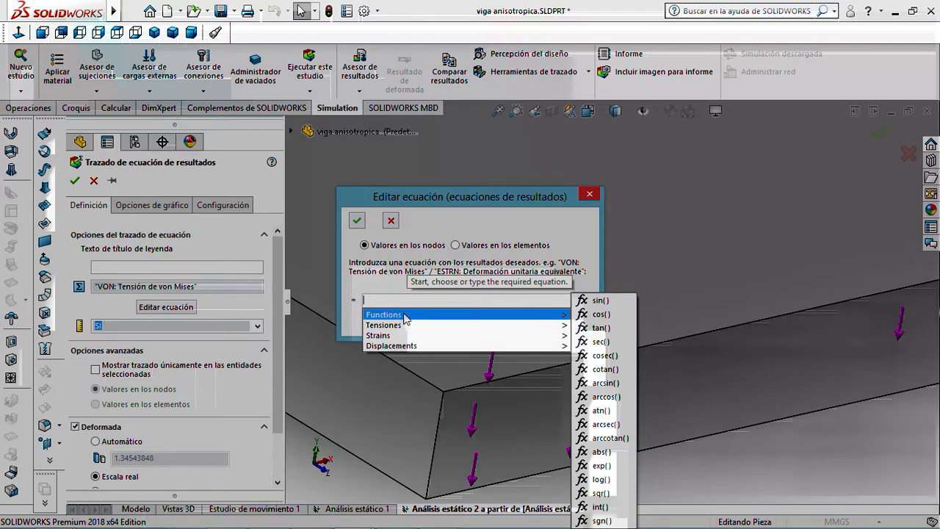
{"action": "left_click", "coordinate": [399, 299]}
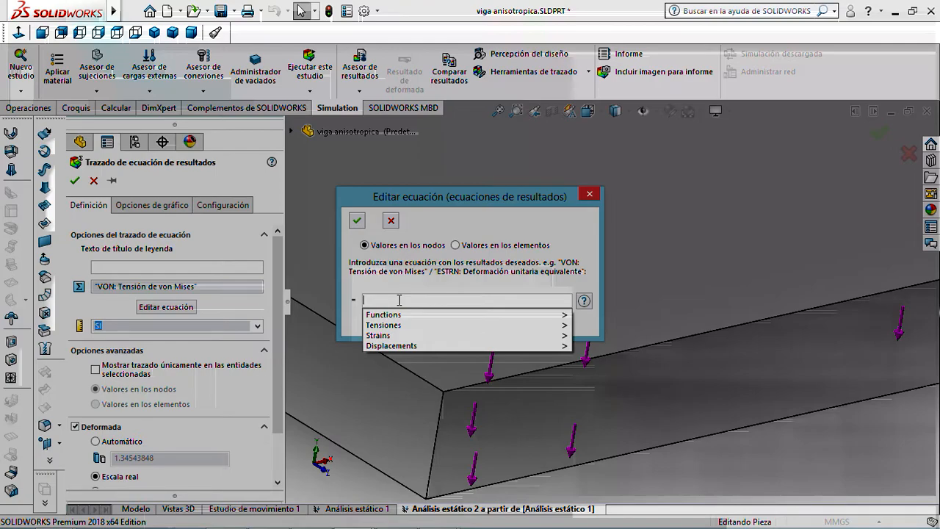
{"action": "left_click", "coordinate": [594, 196]}
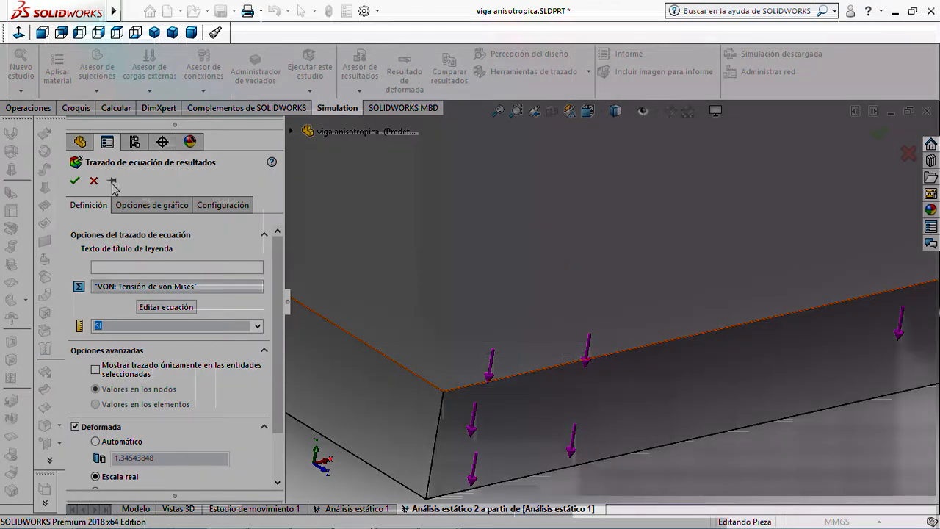
{"action": "left_click", "coordinate": [93, 181]}
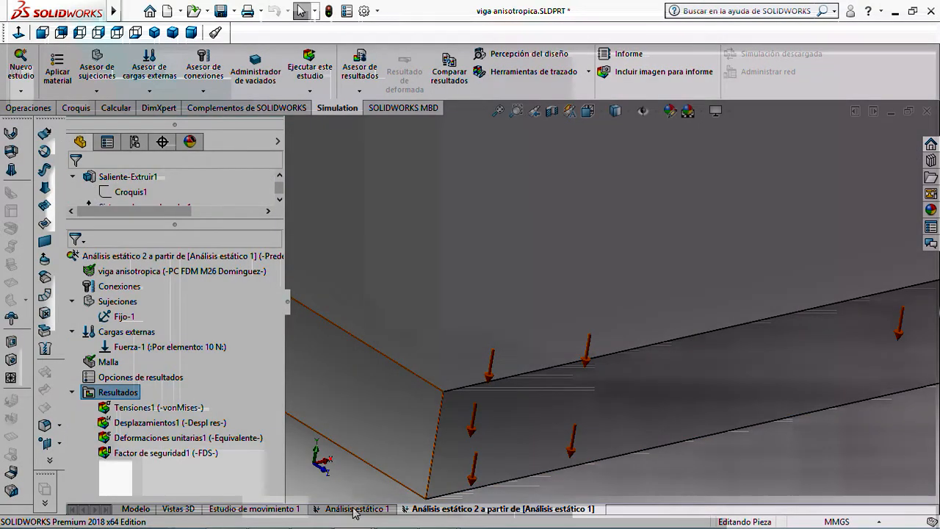
- Switch to the study Análisis estático 1 and display its von Mises stress plot, Tensiones1, on the deformed beam
{"action": "left_click", "coordinate": [353, 509]}
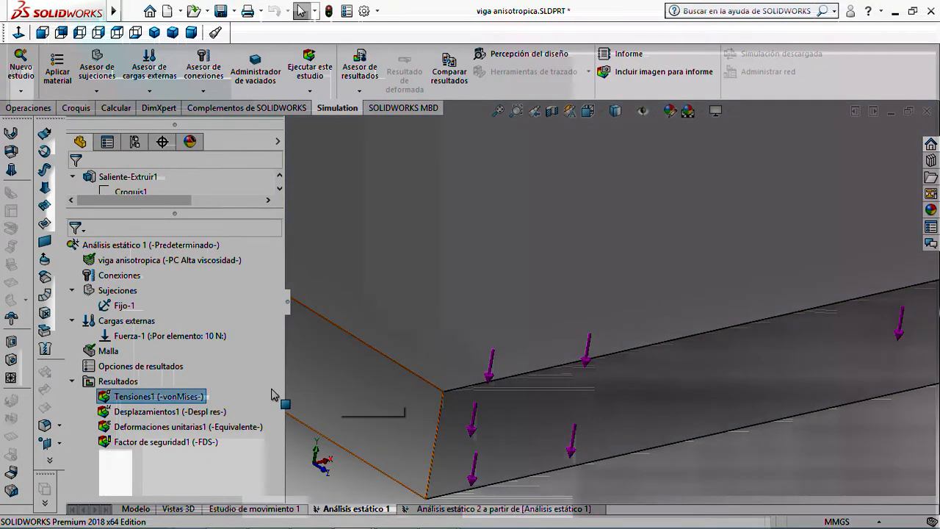
{"action": "double_click", "coordinate": [159, 397]}
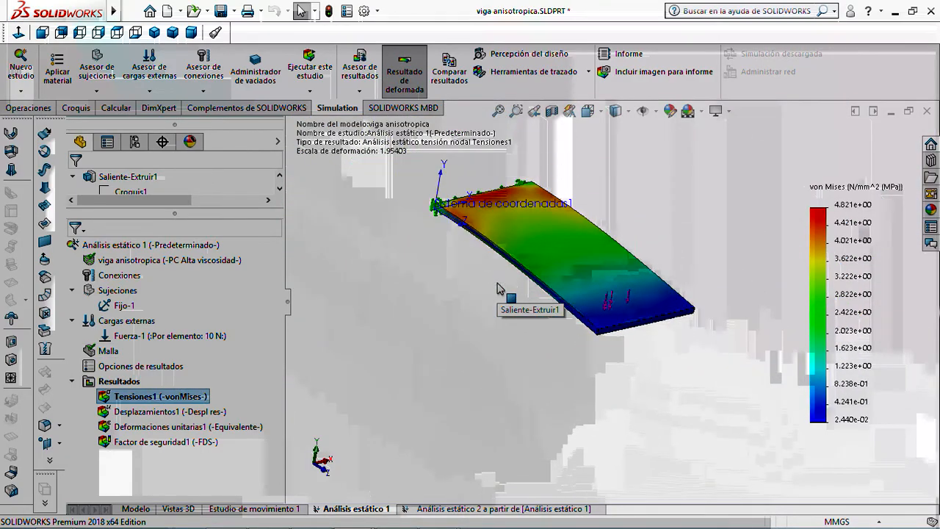
{"action": "scroll", "coordinate": [578, 201], "scroll_direction": "down", "scroll_amount": 4}
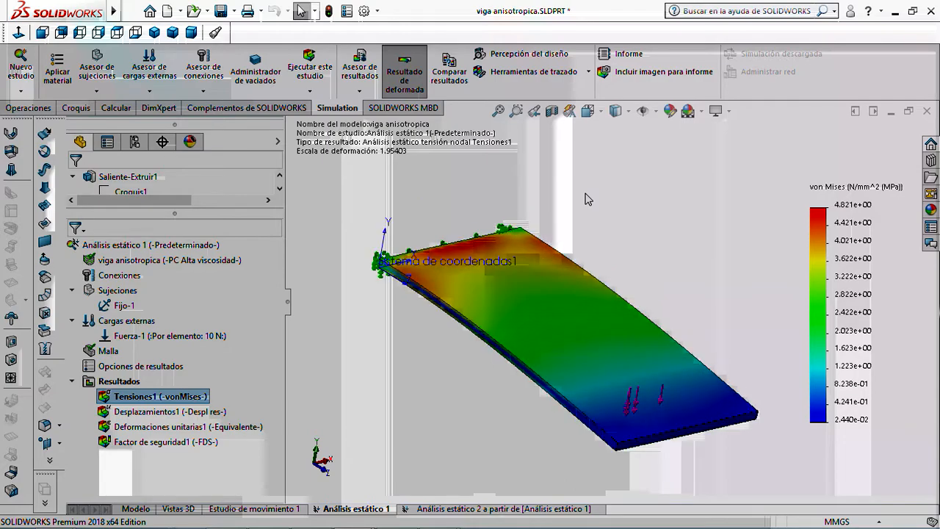
{"action": "mouse_move", "coordinate": [659, 219]}
{"action": "middle_mouse_down"}
{"action": "mouse_move", "coordinate": [648, 203]}
{"action": "mouse_move", "coordinate": [636, 218]}
{"action": "mouse_move", "coordinate": [645, 227]}
{"action": "middle_mouse_up"}
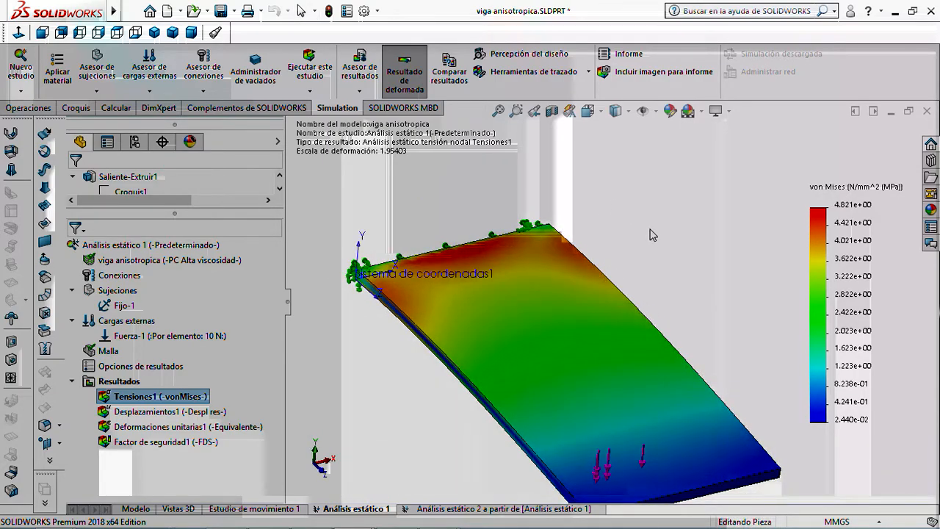
- Create a new stress plot of the component INT: Intensidad de tensión (P1-P3) in N/m^2 at true deformation scale
{"action": "right_click", "coordinate": [110, 381]}
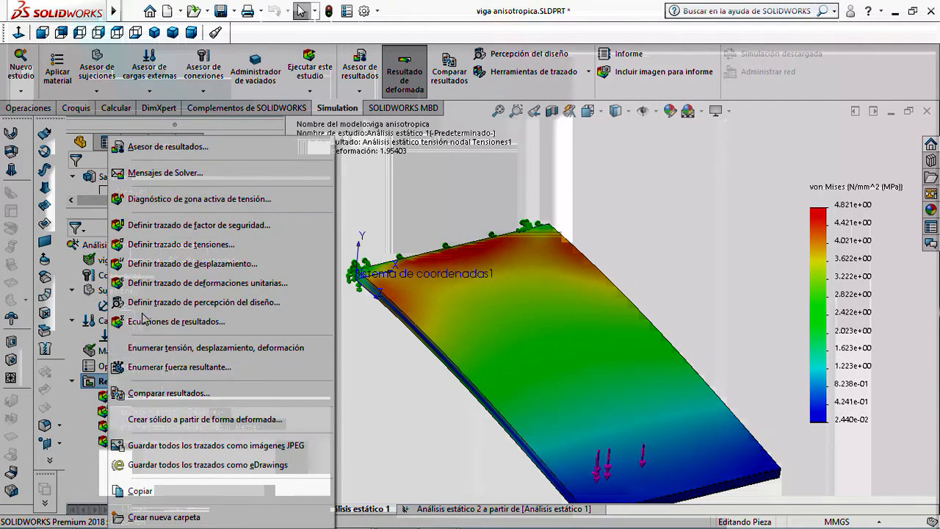
{"action": "left_click", "coordinate": [182, 245]}
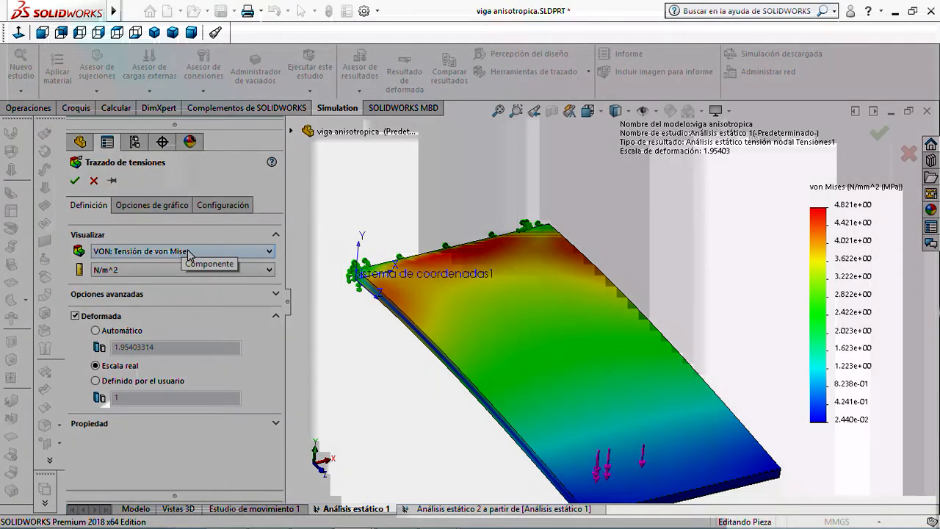
{"action": "left_click", "coordinate": [187, 251]}
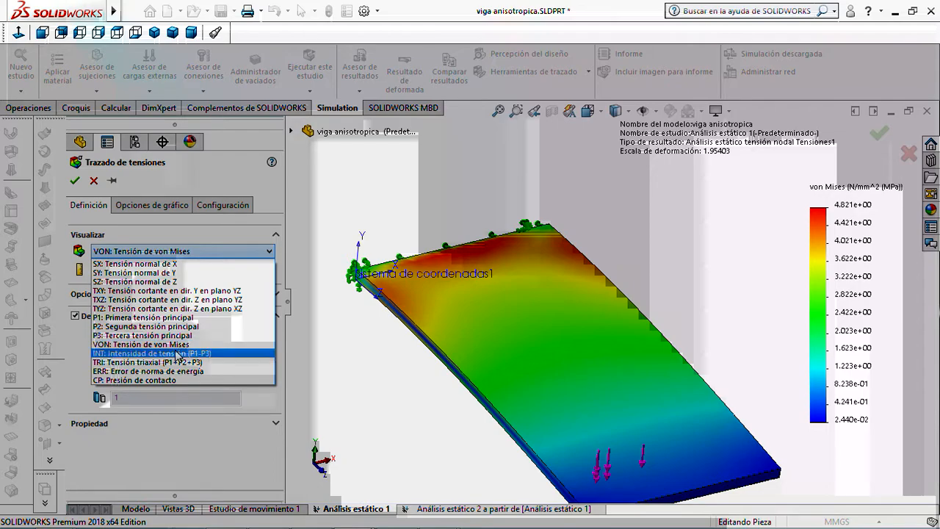
{"action": "left_click", "coordinate": [177, 354]}
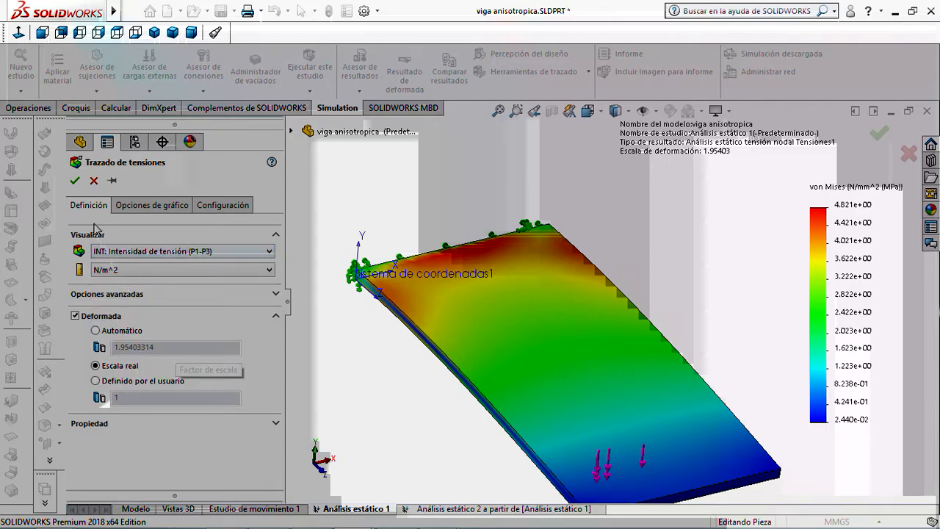
{"action": "left_click", "coordinate": [74, 181]}
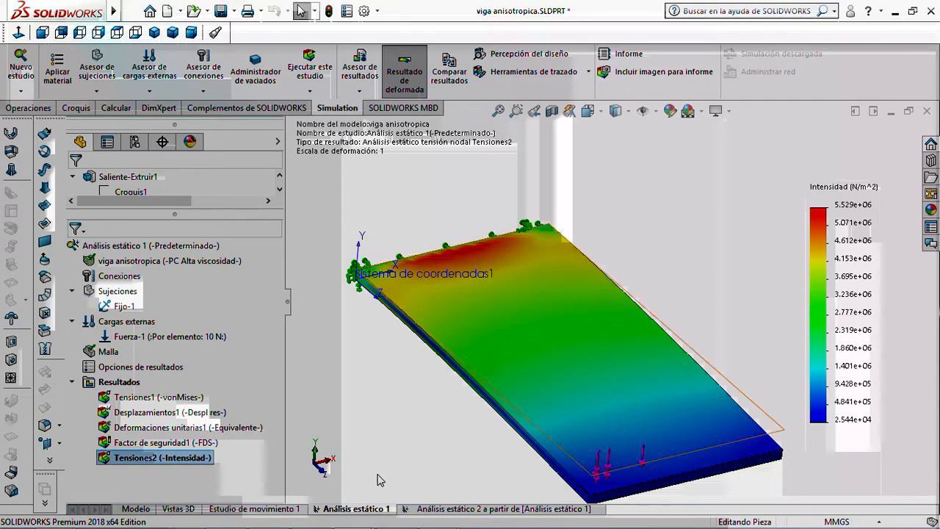
- Switch to anisotropia.docx in Word and delete all of its text and images
{"action": "left_click", "coordinate": [401, 516]}
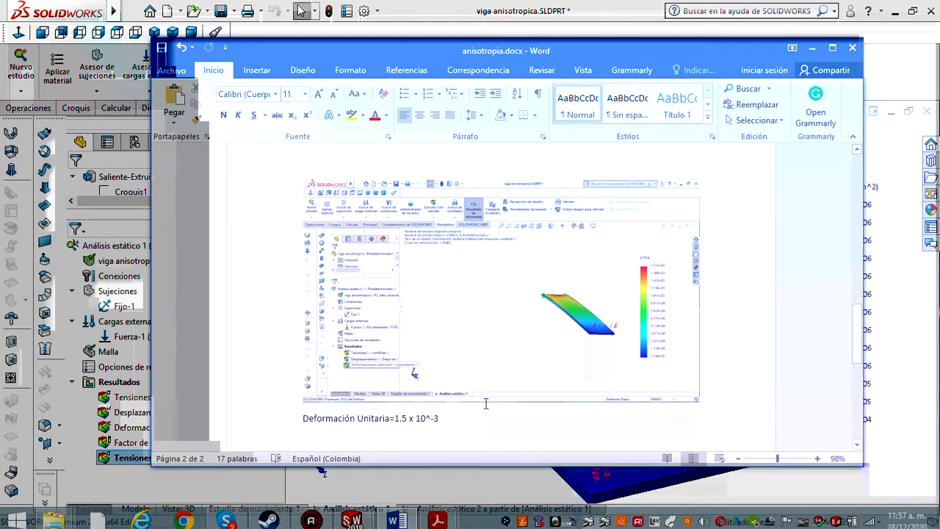
{"action": "scroll", "coordinate": [488, 389], "scroll_direction": "down", "scroll_amount": 4}
{"action": "left_click", "coordinate": [473, 288]}
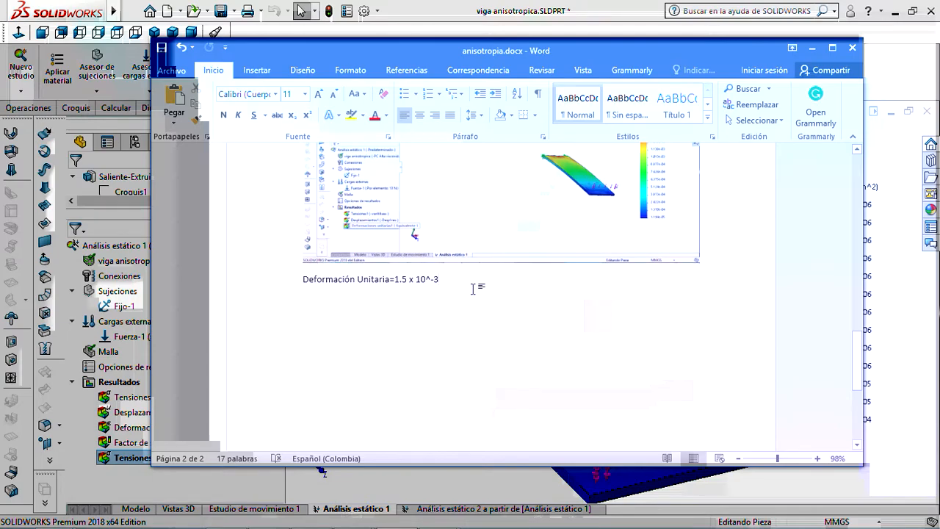
{"action": "left_click_drag", "start_coordinate": [473, 288], "coordinate": [288, 79]}
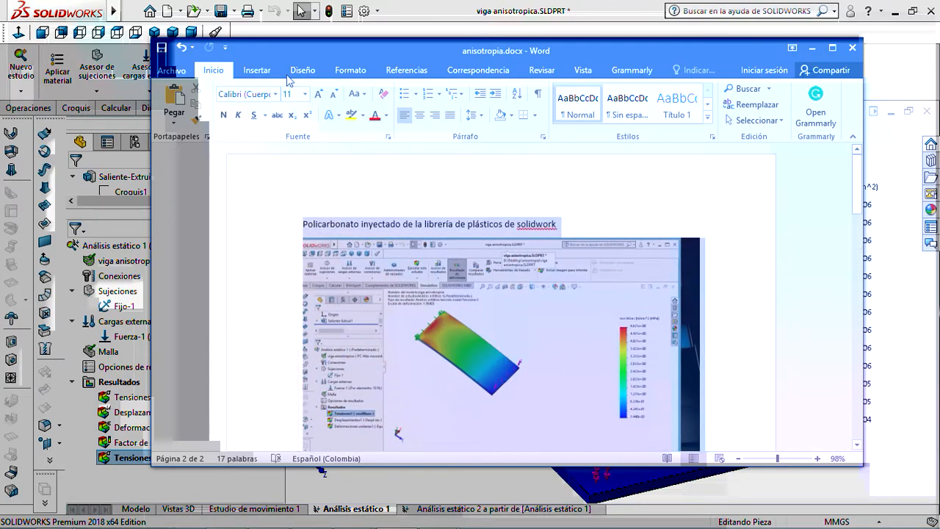
{"action": "key", "text": "Delete"}
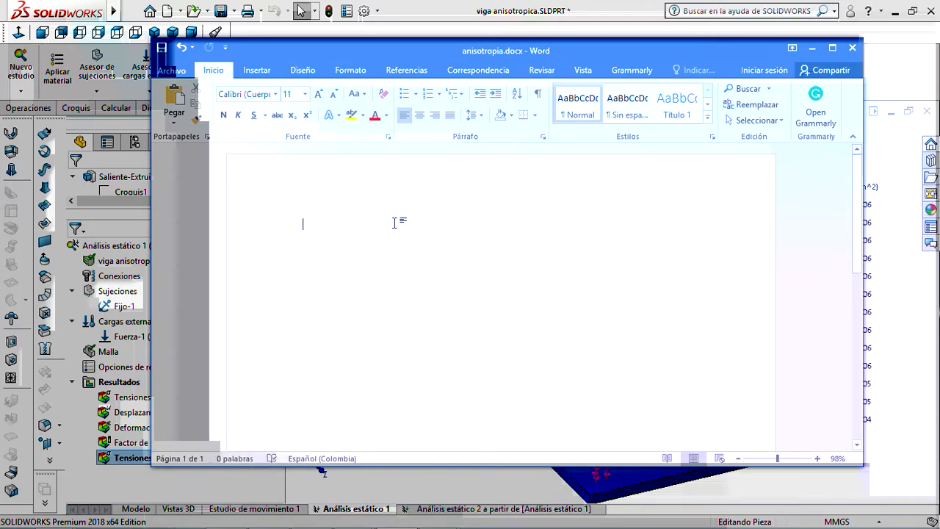
- Write the maximum shear formula "Cortante máximo=(sigma 1 (P1)-sigma 2 (P2))/2" in the empty document
{"action": "type", "text": "cortante"}
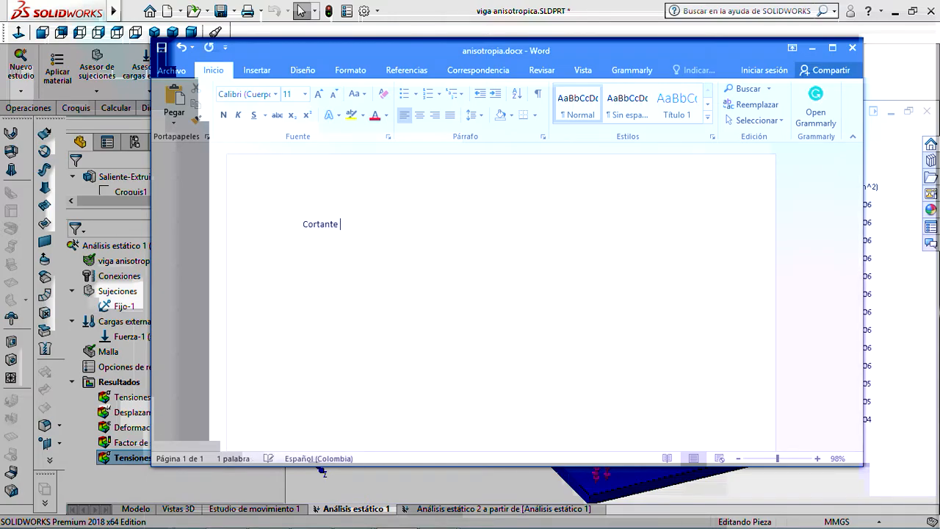
{"action": "key", "text": "BackSpace"}
{"action": "key", "text": "Tab"}
{"action": "type", "text": "maxi"}
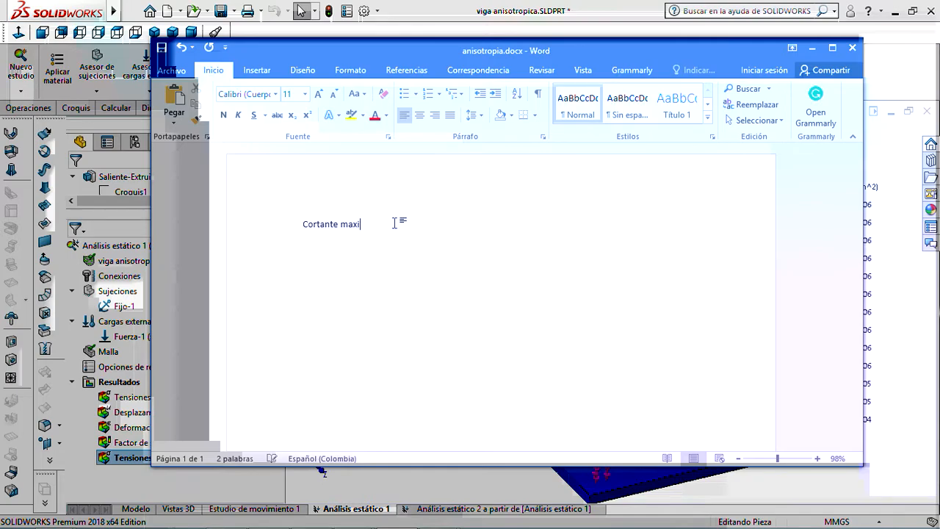
{"action": "type", "text": "mo="}
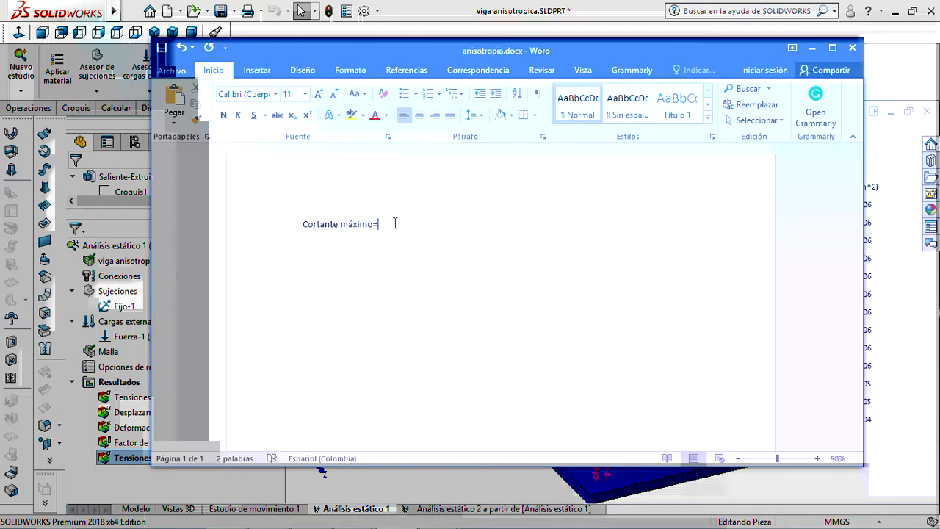
{"action": "type", "text": "sigma 1 (P1)-sigm"}
{"action": "type", "text": "a 2 (P2)/2"}
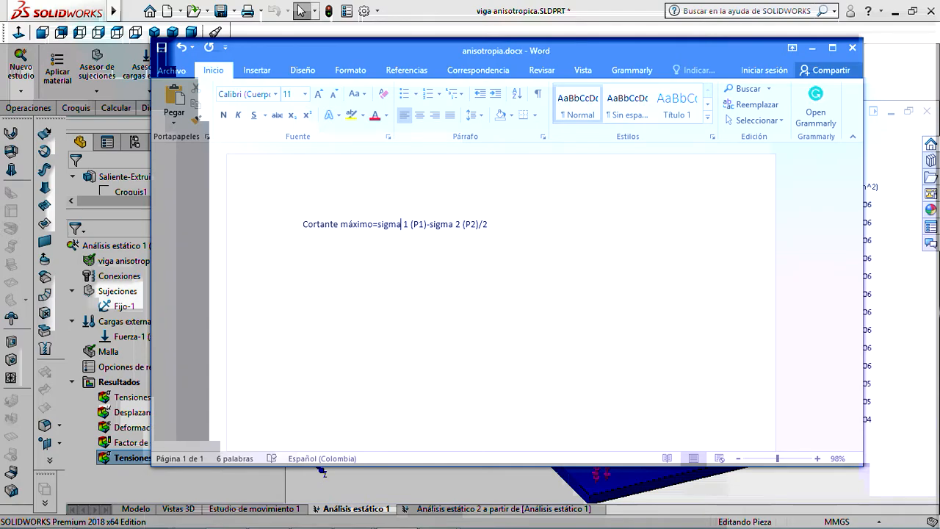
{"action": "type", "text": "("}
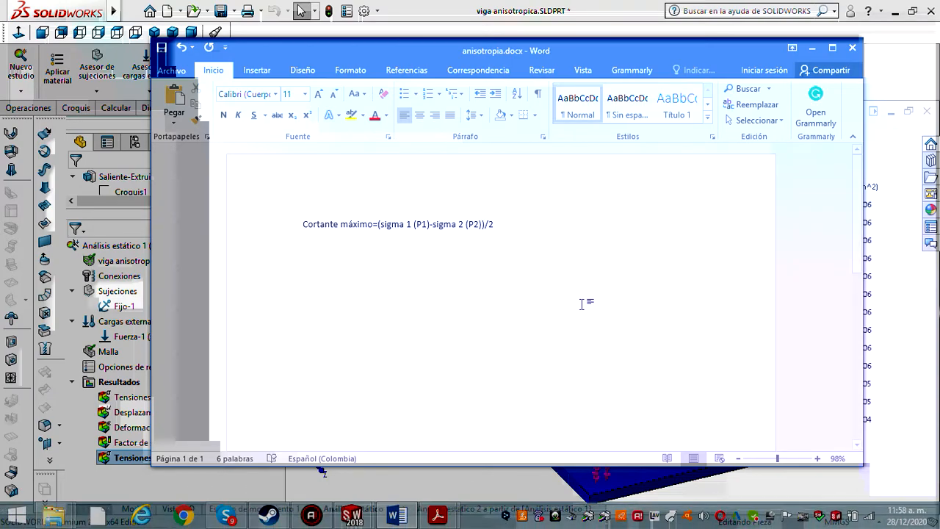
- Return to SOLIDWORKS and compare the stress intensity plot's definition with the shear formula in Word, then close the definition
{"action": "left_click", "coordinate": [811, 48]}
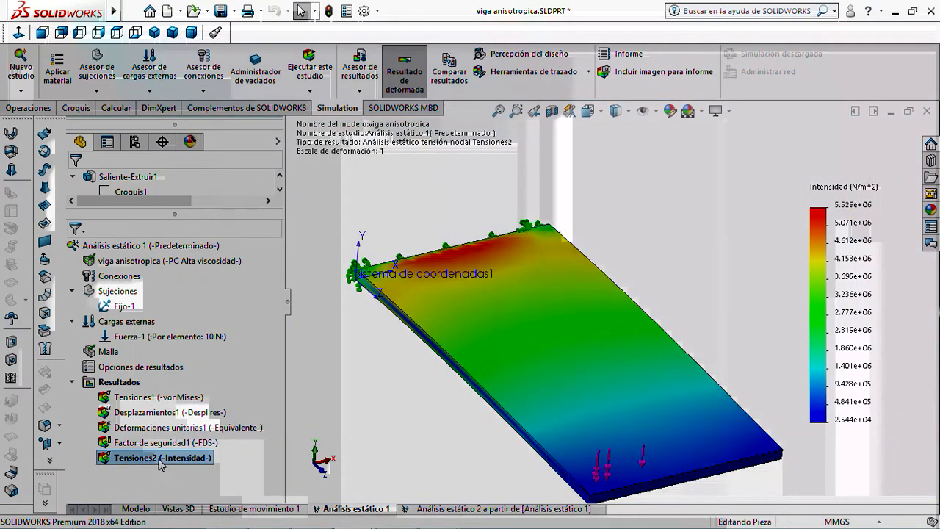
{"action": "right_click", "coordinate": [156, 462]}
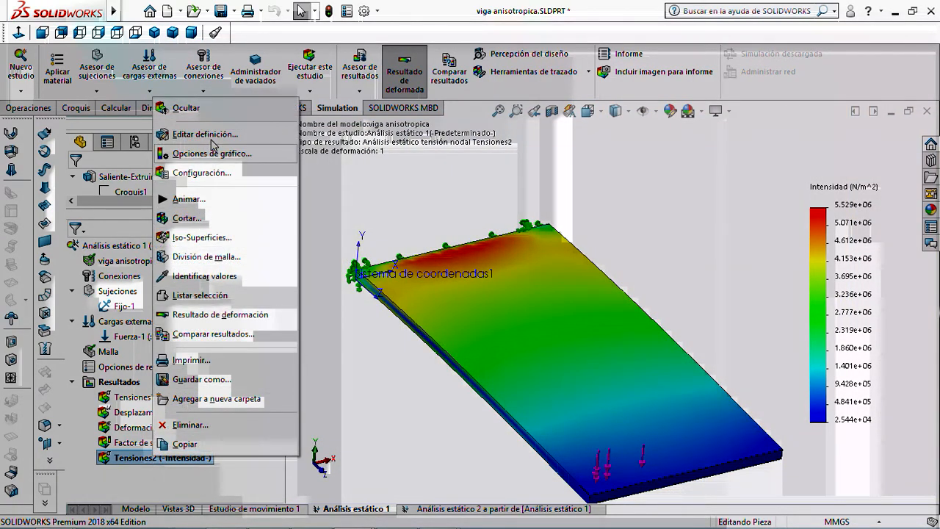
{"action": "key", "text": "Escape"}
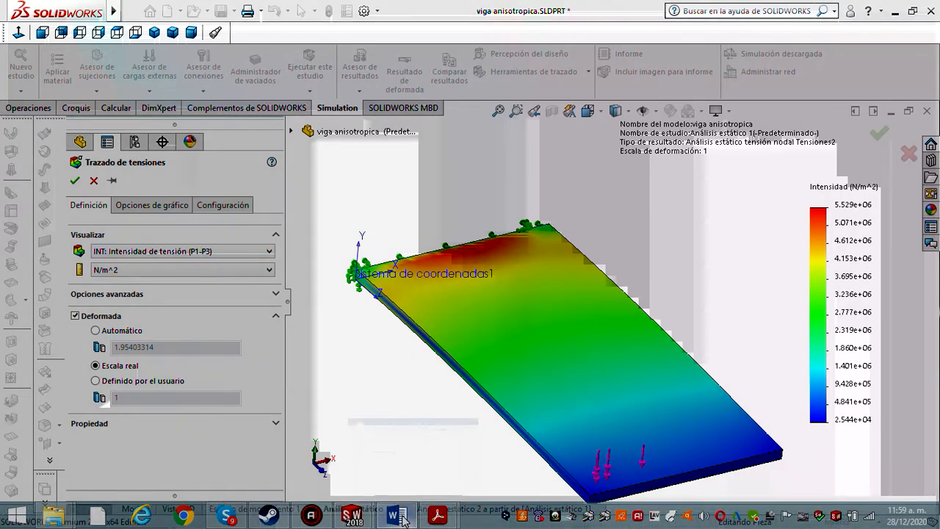
{"action": "left_click", "coordinate": [402, 520]}
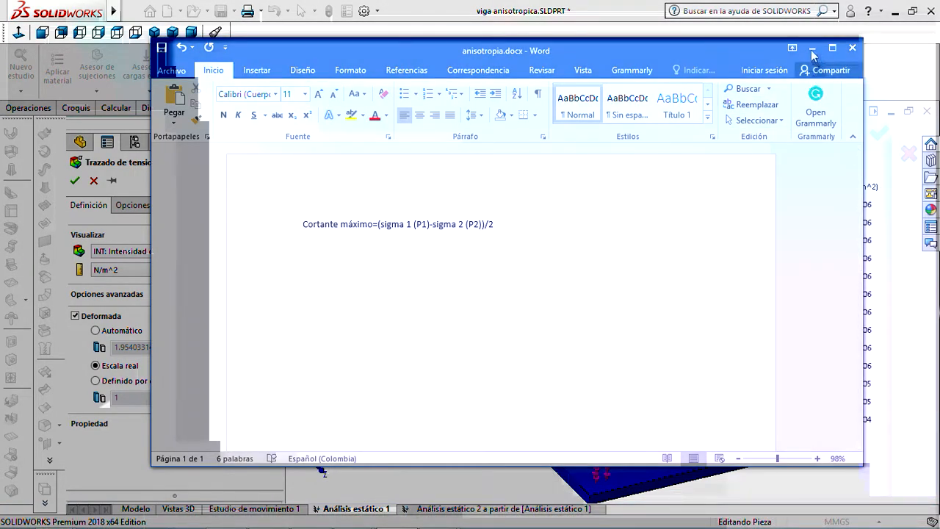
{"action": "left_click", "coordinate": [811, 48]}
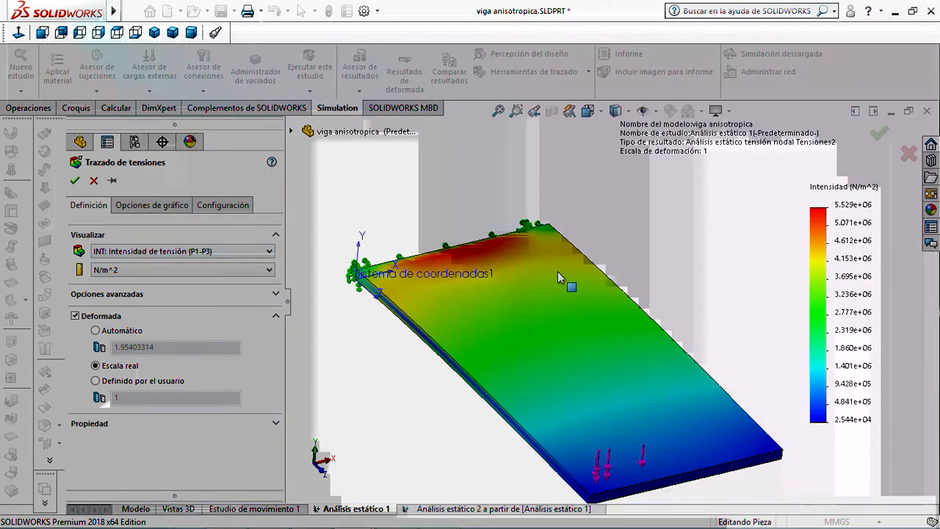
{"action": "left_click", "coordinate": [75, 181]}
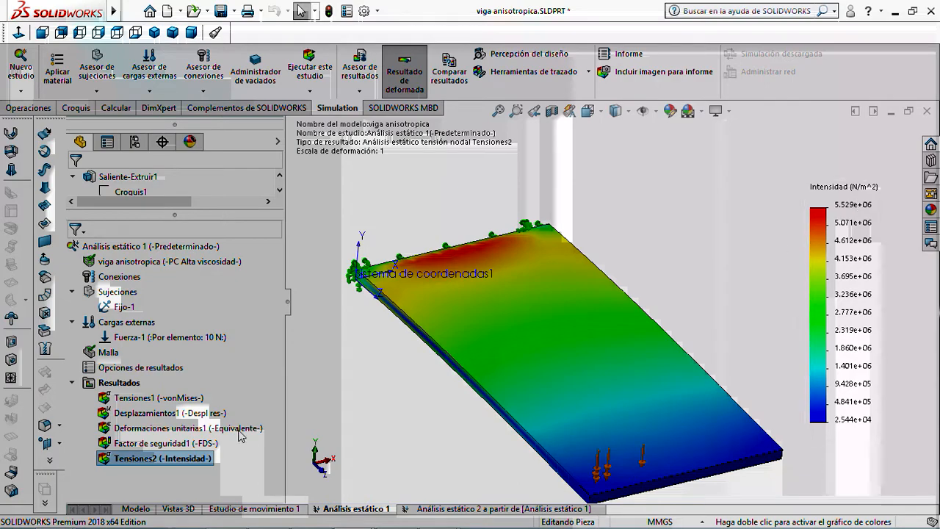
- Create a results equation plot with nodal values using the equation "INT: Intensidad de tensión (P1-P3)"/2
{"action": "right_click", "coordinate": [115, 387]}
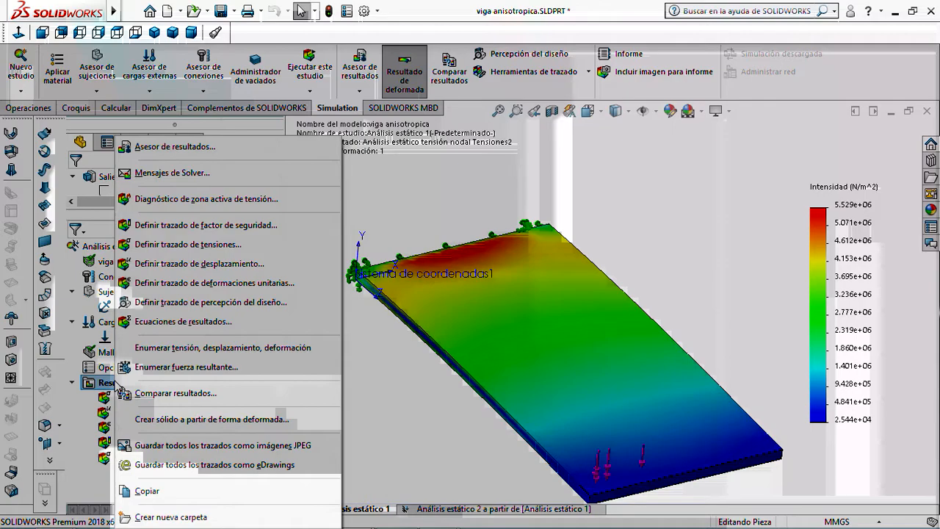
{"action": "left_click", "coordinate": [205, 323]}
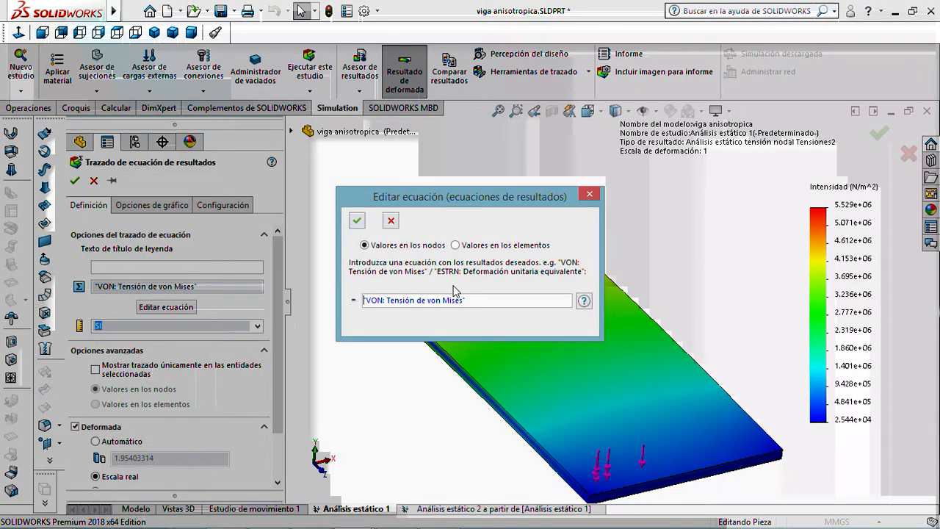
{"action": "left_click", "coordinate": [478, 300]}
{"action": "left_click_drag", "start_coordinate": [479, 300], "coordinate": [348, 306]}
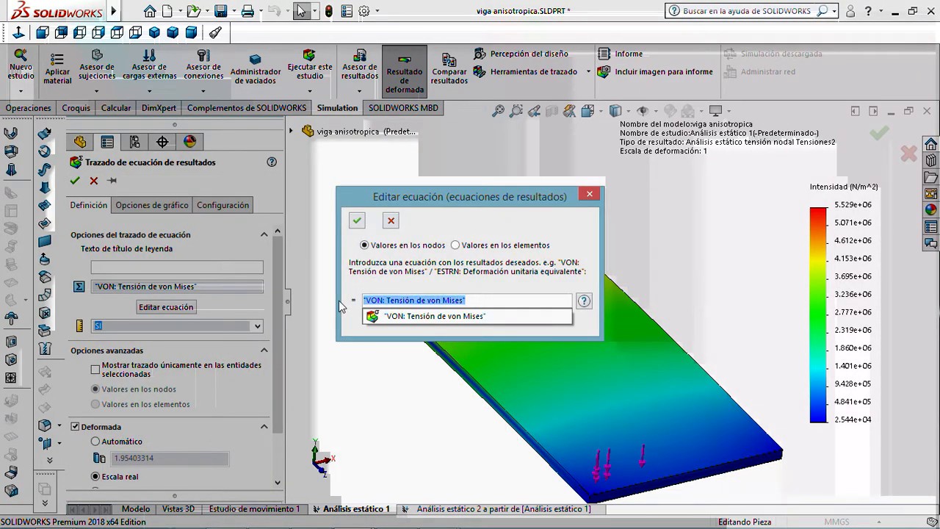
{"action": "key", "text": "BackSpace"}
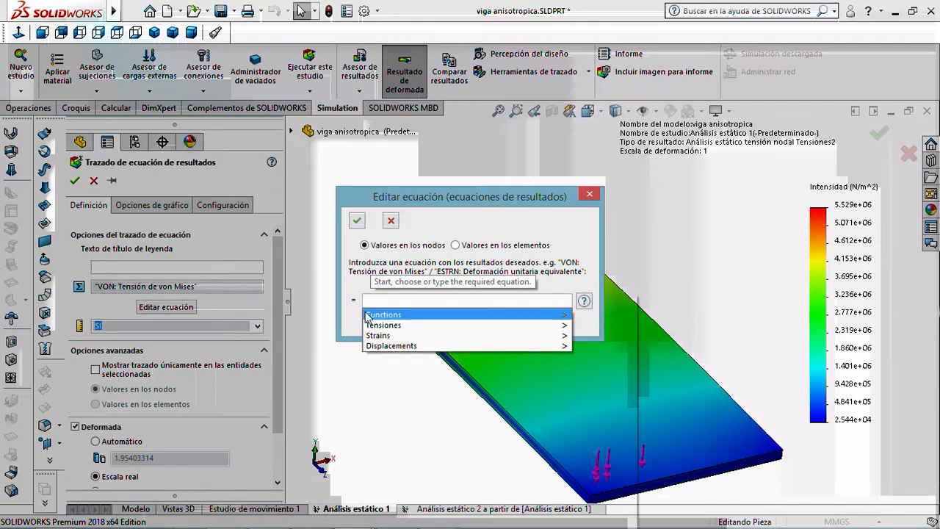
{"action": "mouse_move", "coordinate": [531, 328]}
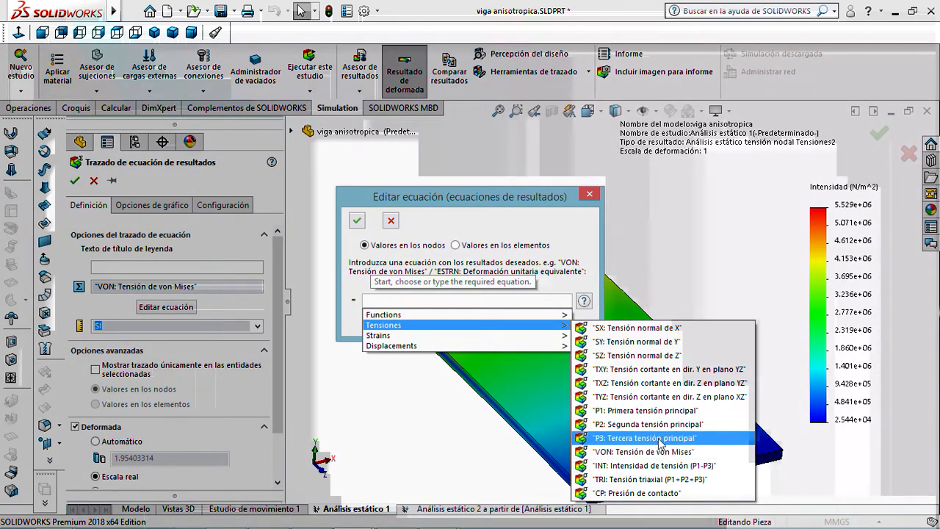
{"action": "left_click", "coordinate": [661, 465]}
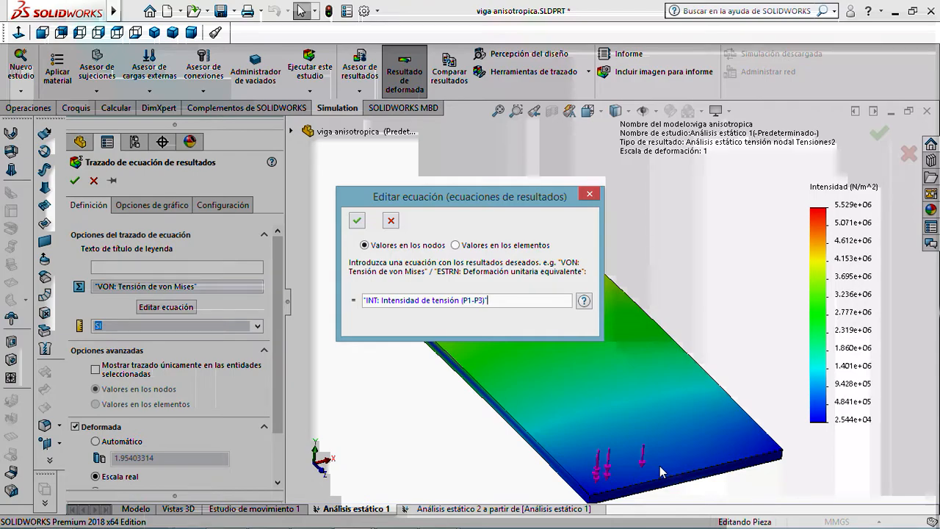
{"action": "type", "text": "/2"}
{"action": "left_click", "coordinate": [357, 222]}
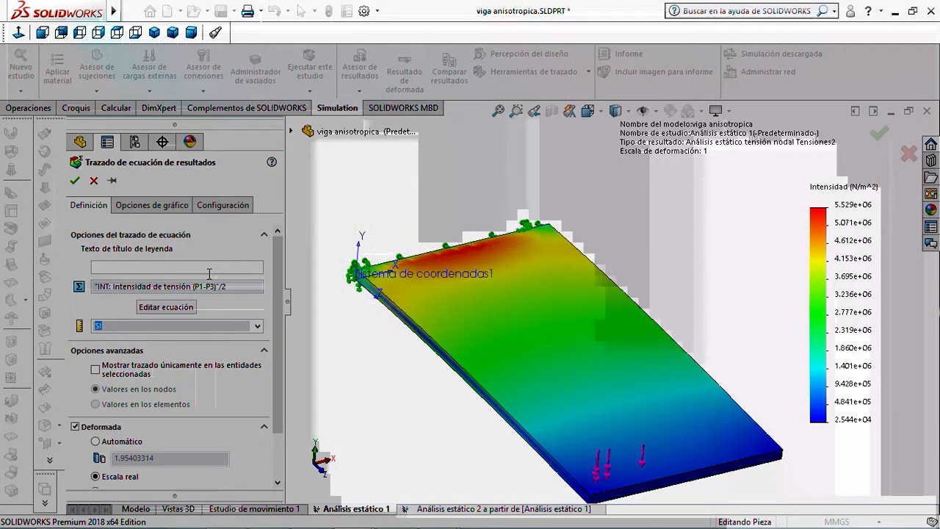
{"action": "left_click", "coordinate": [75, 180]}
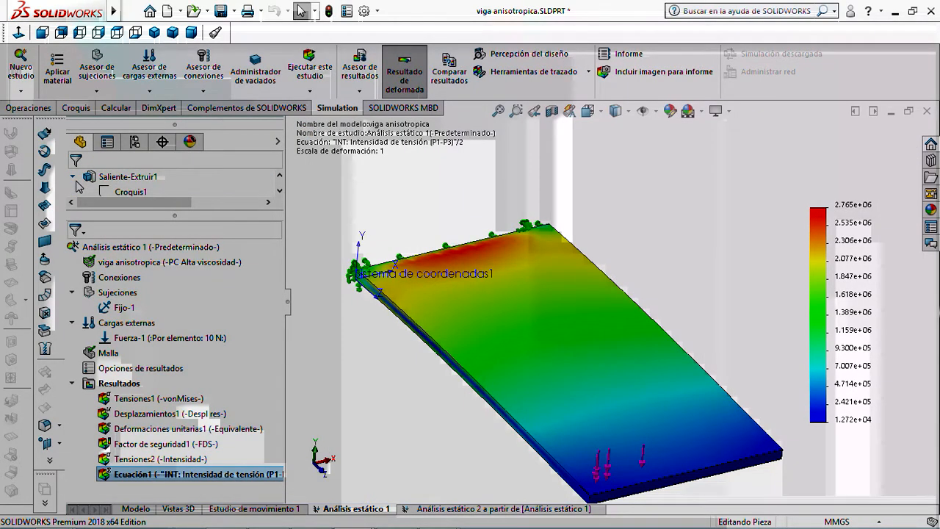
- Give the stress intensity equation plot the legend title "cortante maximo v1"
{"action": "right_click", "coordinate": [177, 475]}
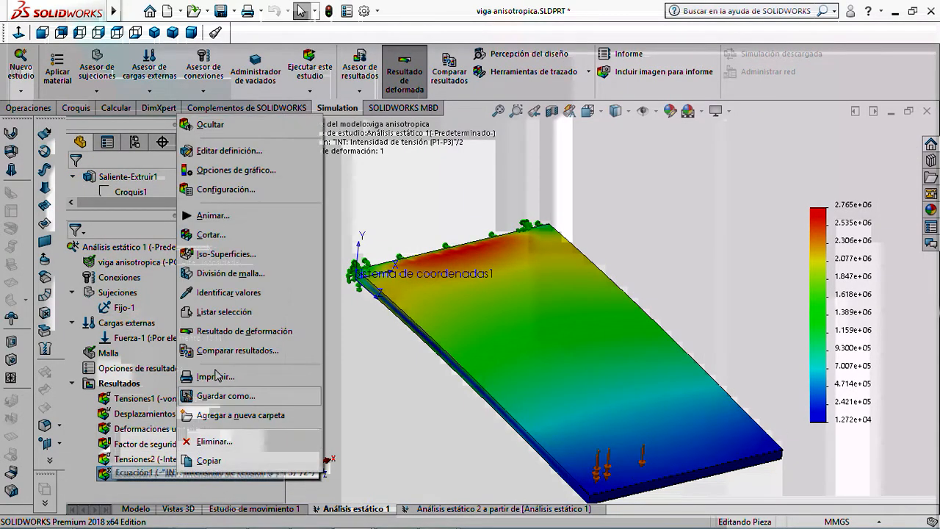
{"action": "left_click", "coordinate": [224, 151]}
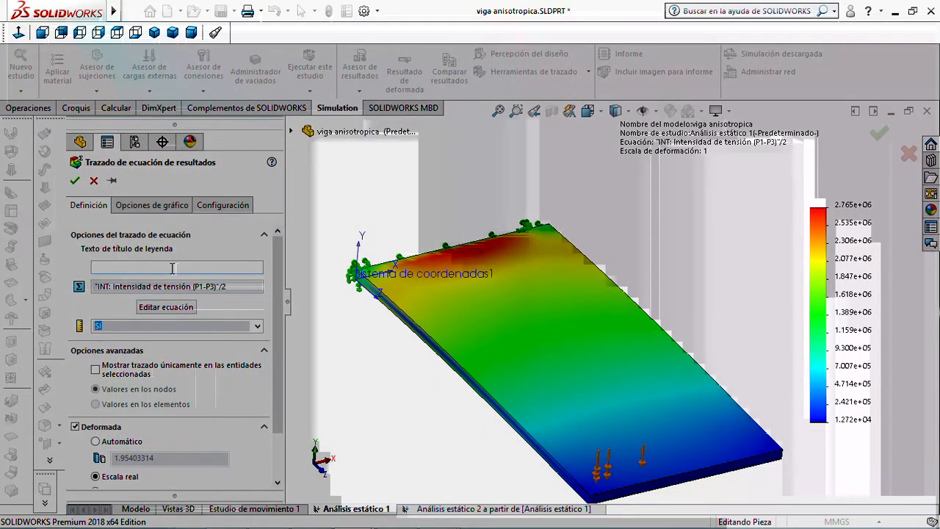
{"action": "left_click", "coordinate": [168, 267]}
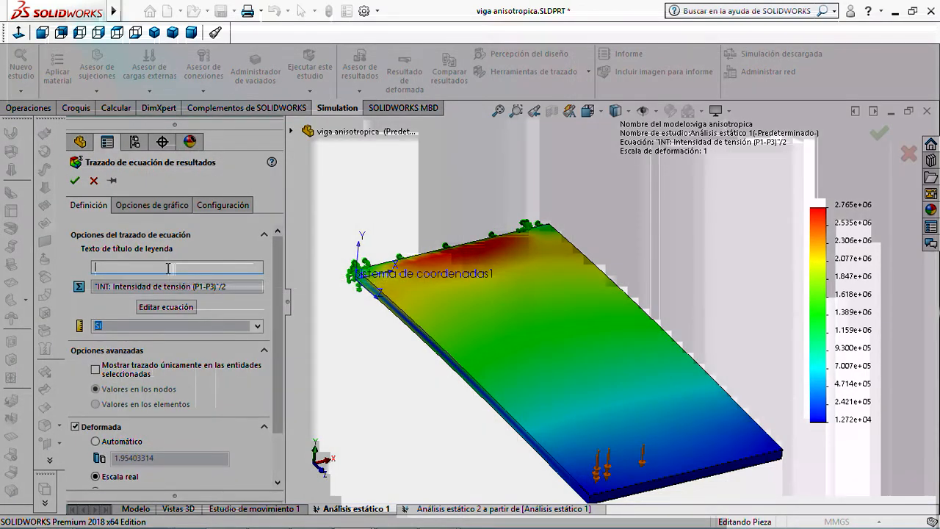
{"action": "type", "text": "cortante maximo v1"}
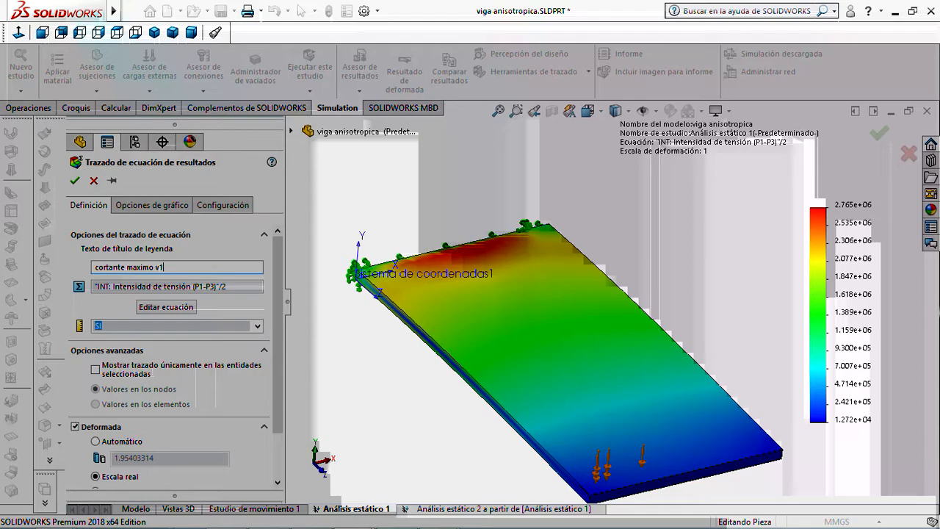
{"action": "left_click", "coordinate": [75, 180]}
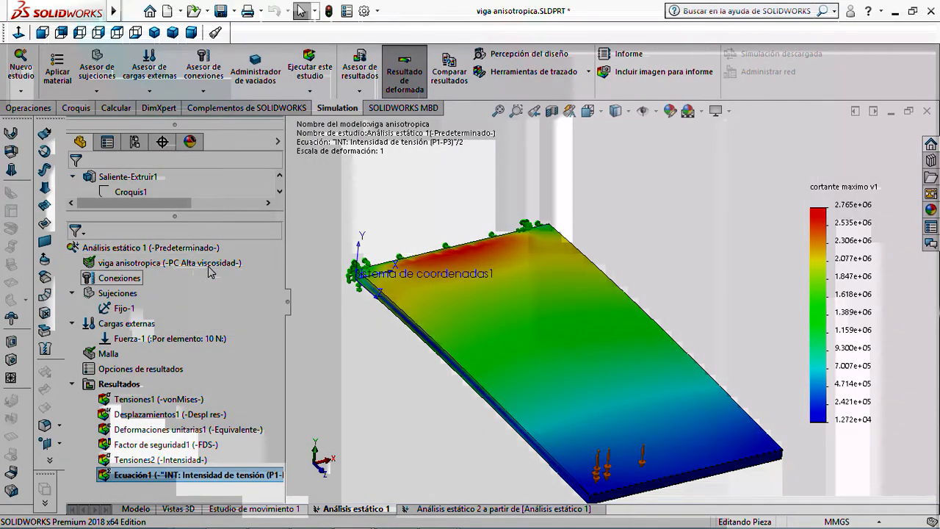
- Compare the legend values of the Tensiones2 stress intensity plot and the Ecuación1 plot by displaying them alternately
{"action": "double_click", "coordinate": [161, 459]}
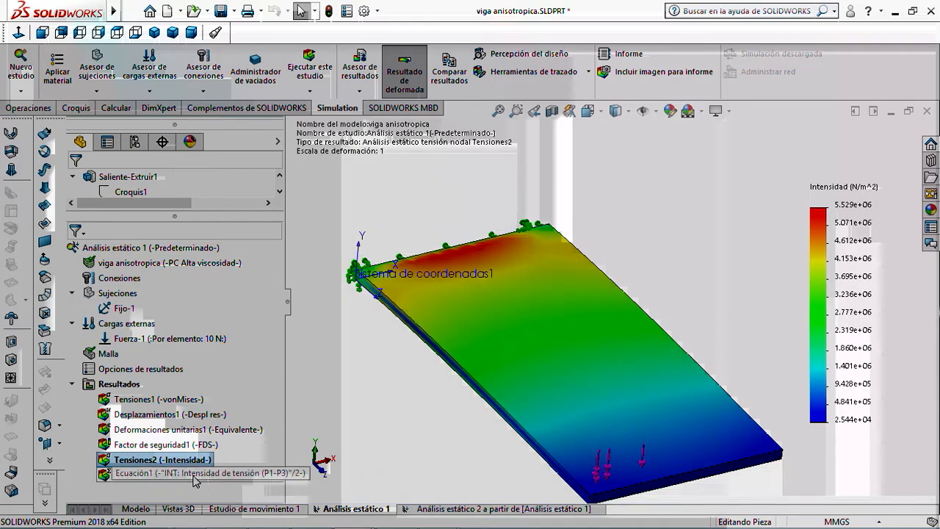
{"action": "double_click", "coordinate": [193, 474]}
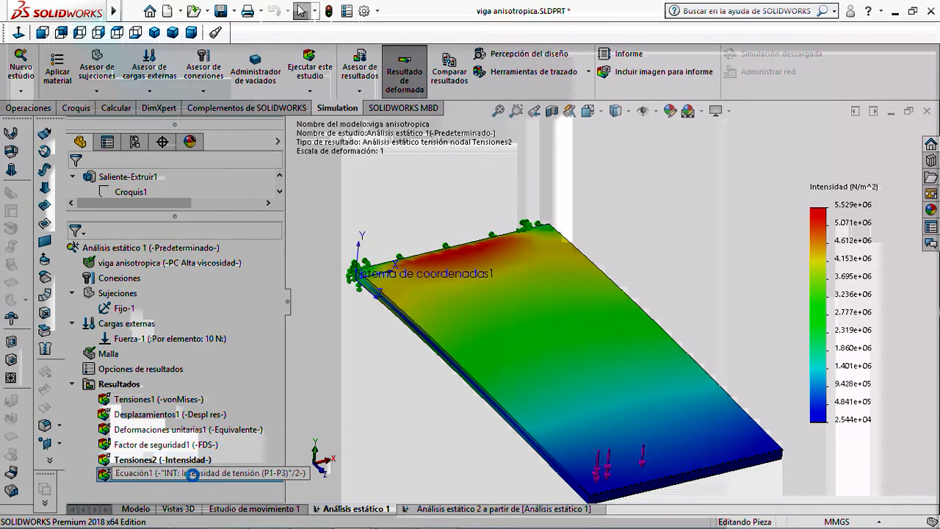
{"action": "double_click", "coordinate": [184, 460]}
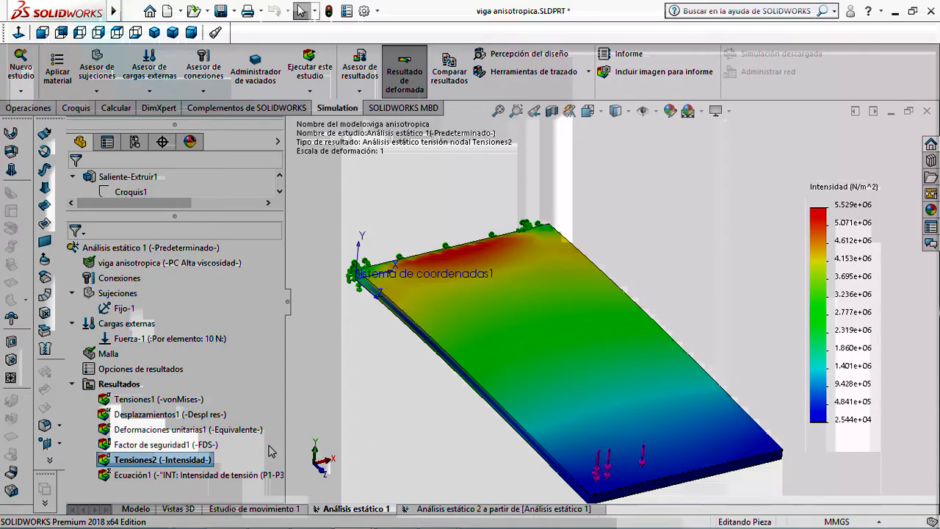
{"action": "left_click", "coordinate": [233, 477]}
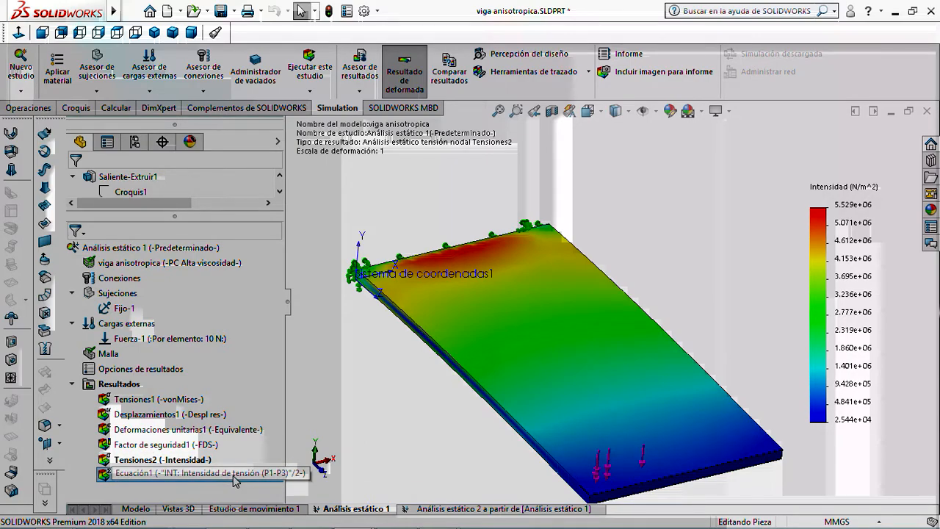
{"action": "double_click", "coordinate": [213, 476]}
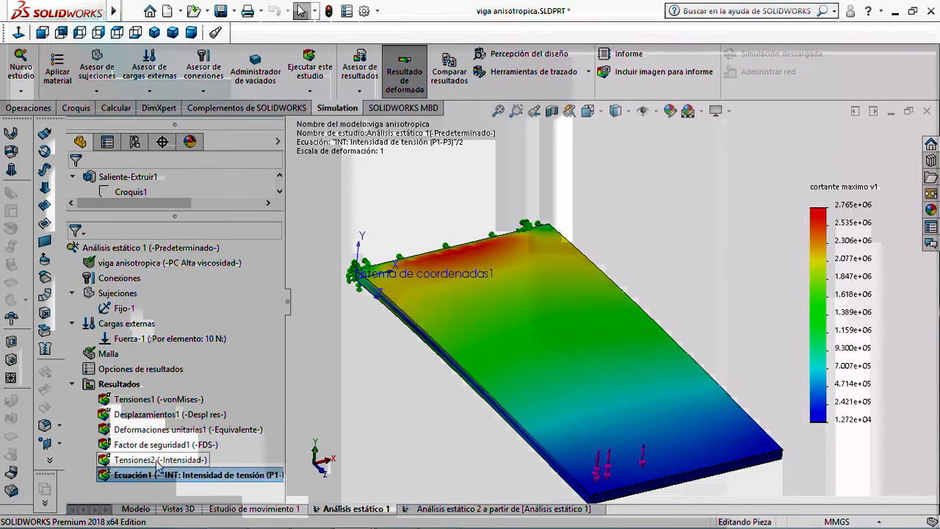
- Define a second results equation plot with nodal values using ("P1: Primera tensión principal"-"P3: Tercera tensión principal")/2
{"action": "right_click", "coordinate": [112, 392]}
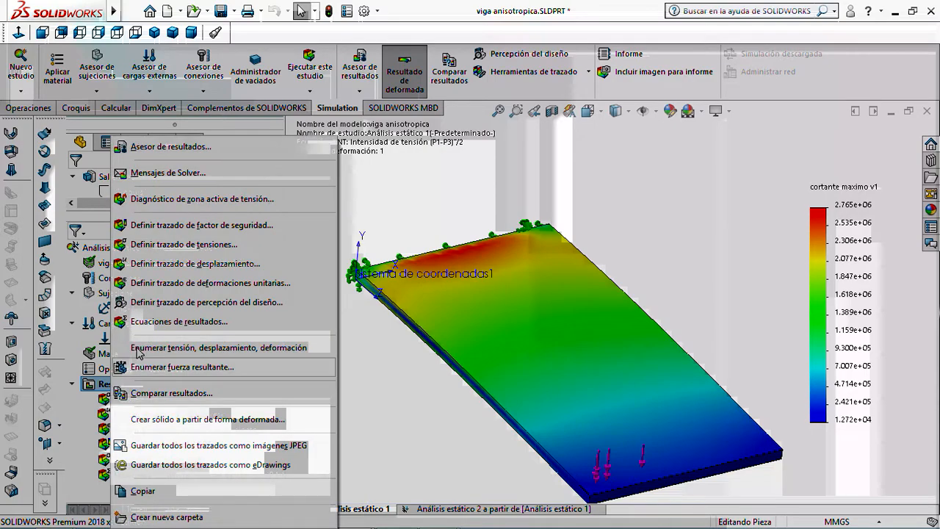
{"action": "left_click", "coordinate": [152, 322]}
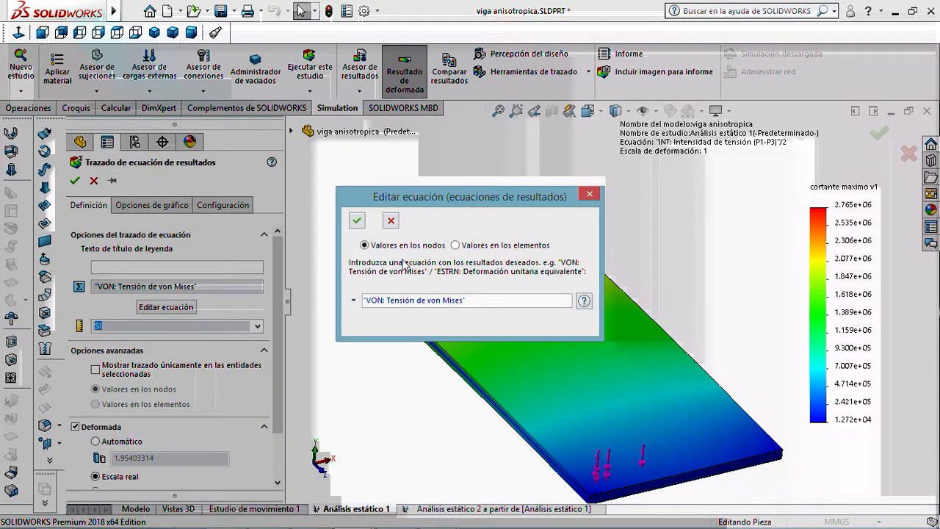
{"action": "left_click_drag", "start_coordinate": [485, 299], "coordinate": [351, 304]}
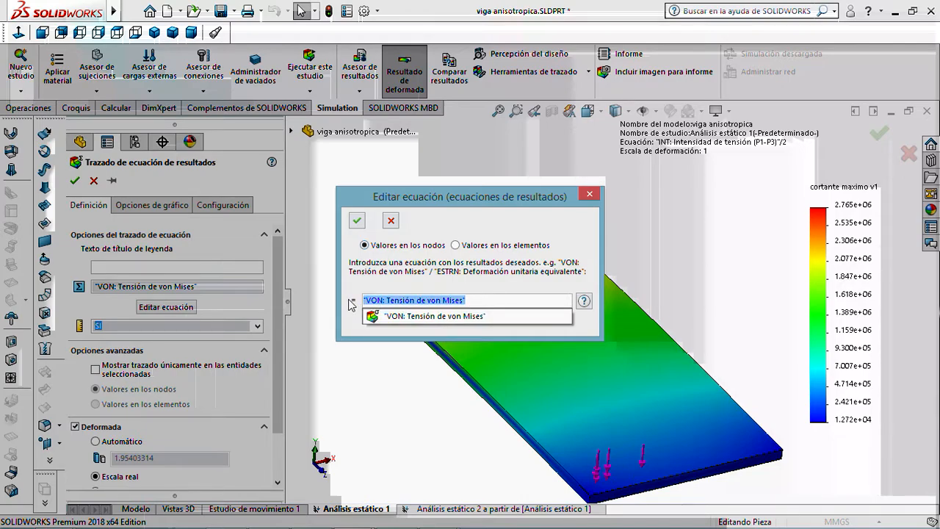
{"action": "key", "text": "Delete"}
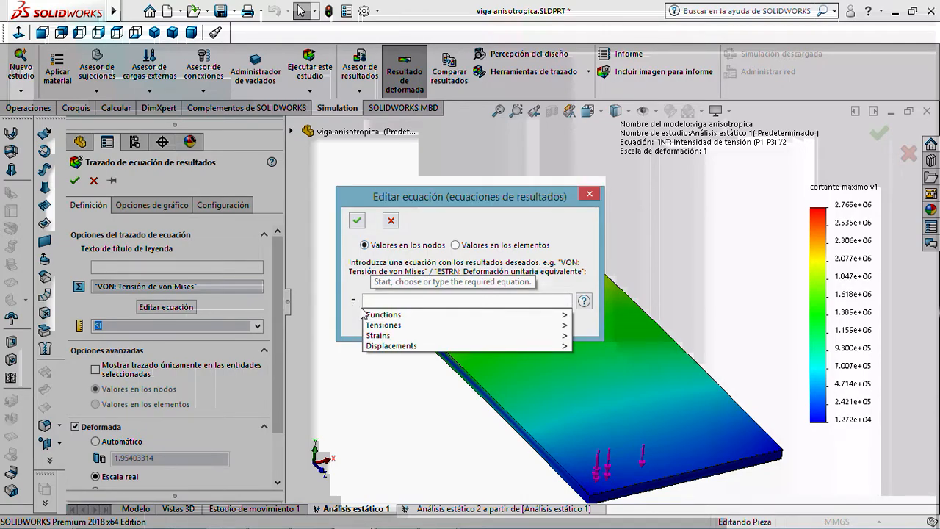
{"action": "mouse_move", "coordinate": [376, 326]}
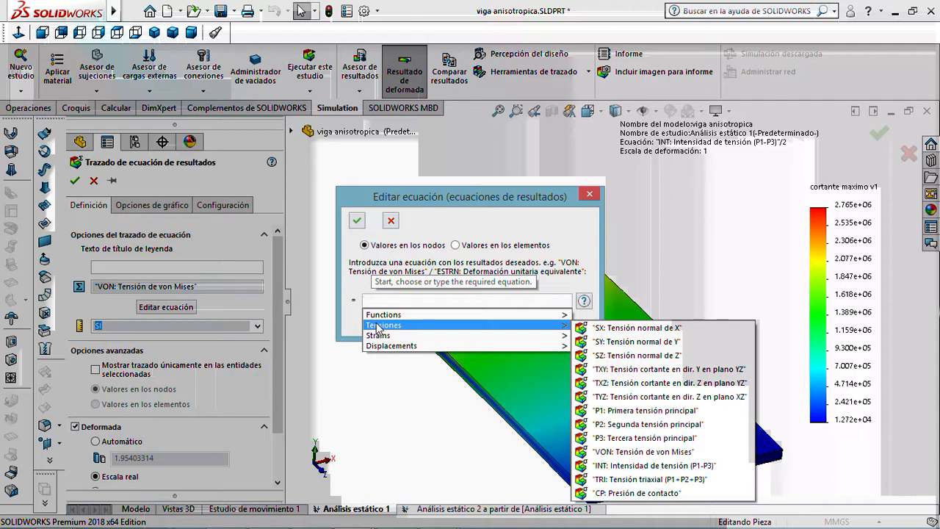
{"action": "mouse_move", "coordinate": [521, 338]}
{"action": "mouse_move", "coordinate": [492, 326]}
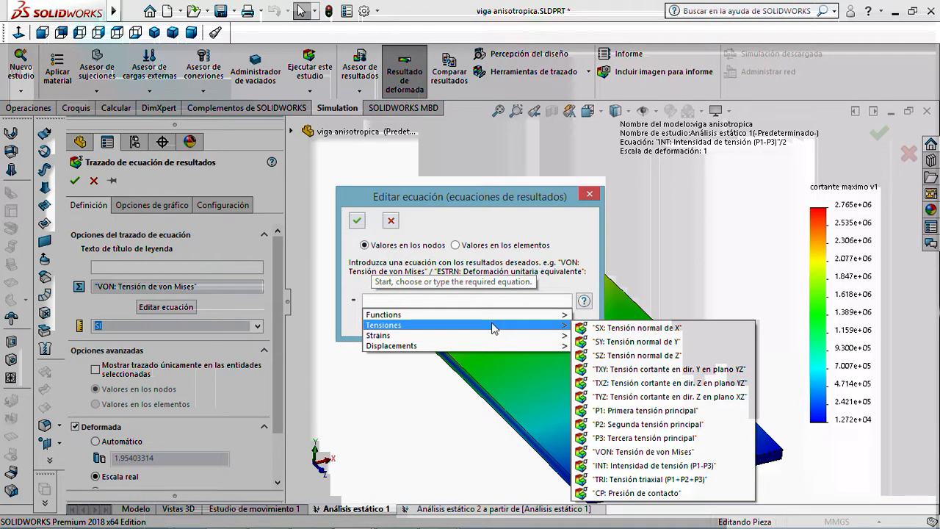
{"action": "left_click", "coordinate": [626, 411]}
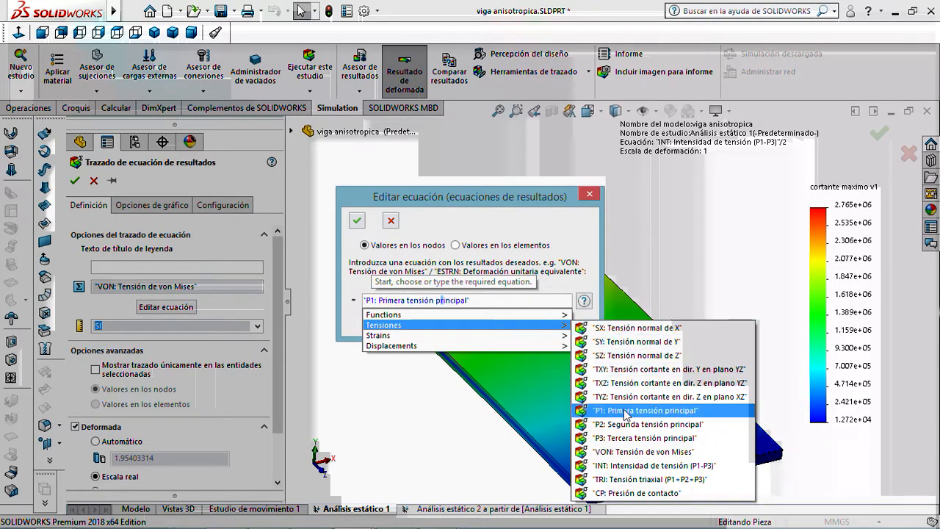
{"action": "type", "text": "-"}
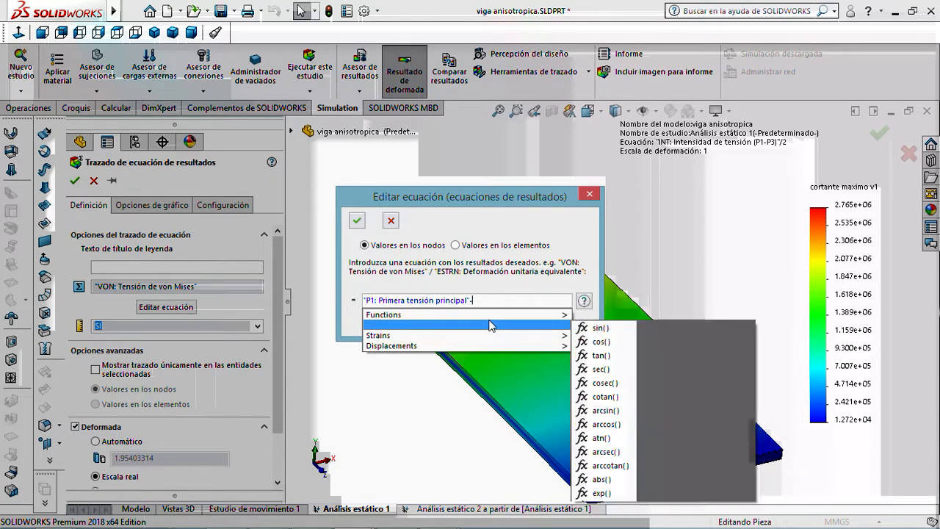
{"action": "left_click", "coordinate": [364, 299]}
{"action": "type", "text": "("}
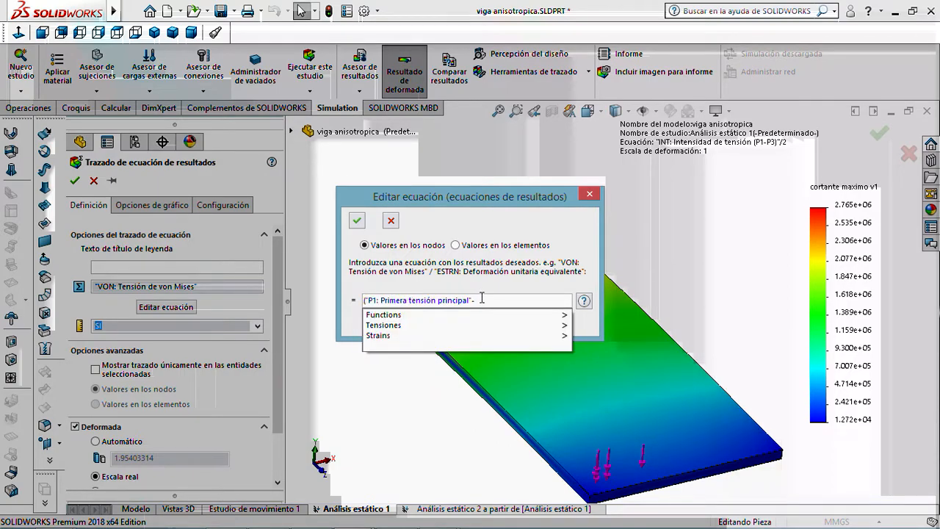
{"action": "mouse_move", "coordinate": [564, 337]}
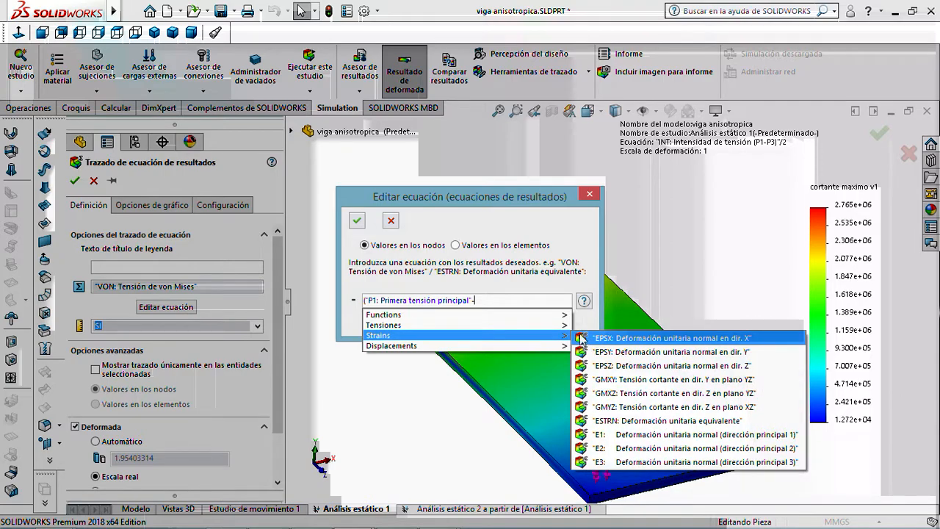
{"action": "left_click", "coordinate": [628, 438]}
{"action": "type", "text": ")"}
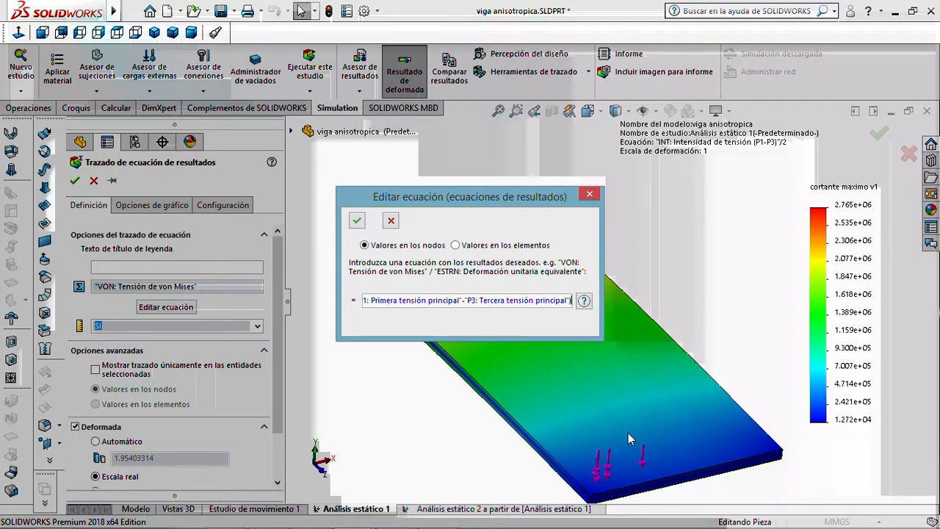
{"action": "type", "text": "/2"}
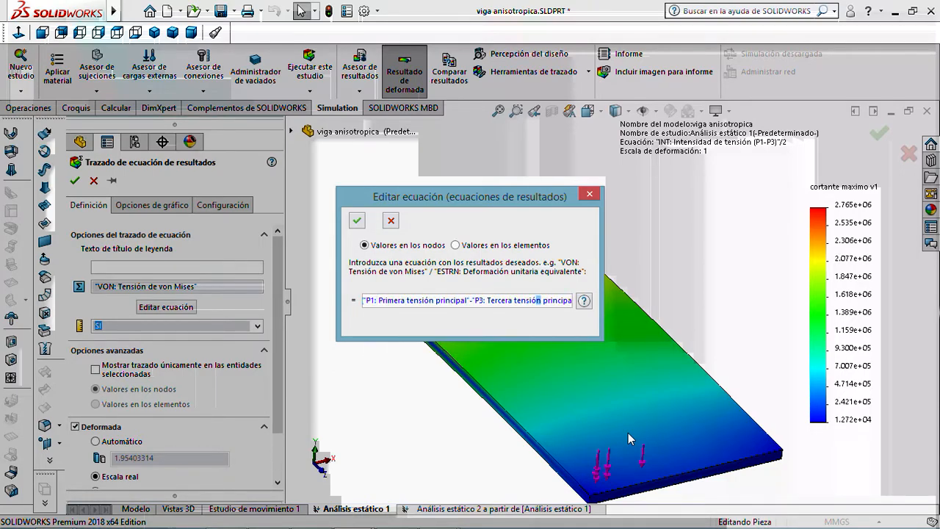
{"action": "left_click", "coordinate": [357, 220]}
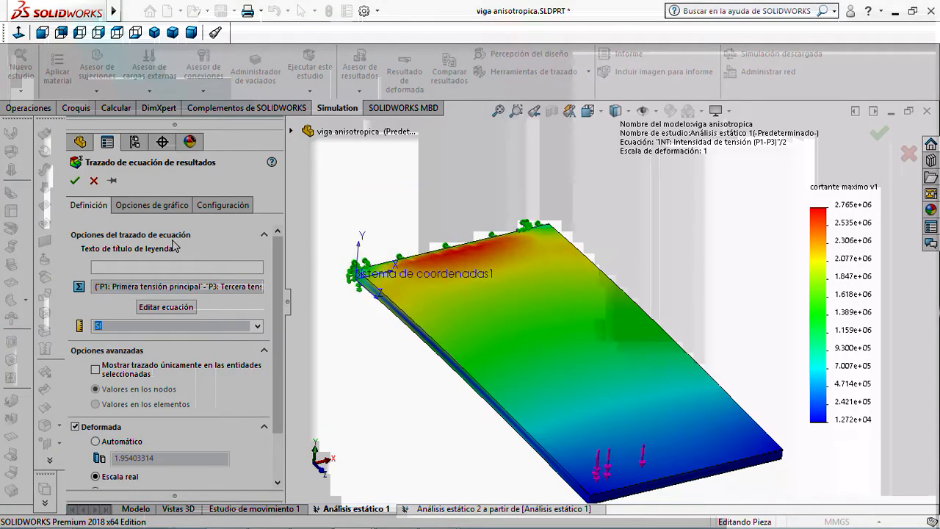
- Set the new equation plot's legend title to "maximo cortante" and accept the plot
{"action": "left_click", "coordinate": [145, 268]}
{"action": "type", "text": "maximo cortante"}
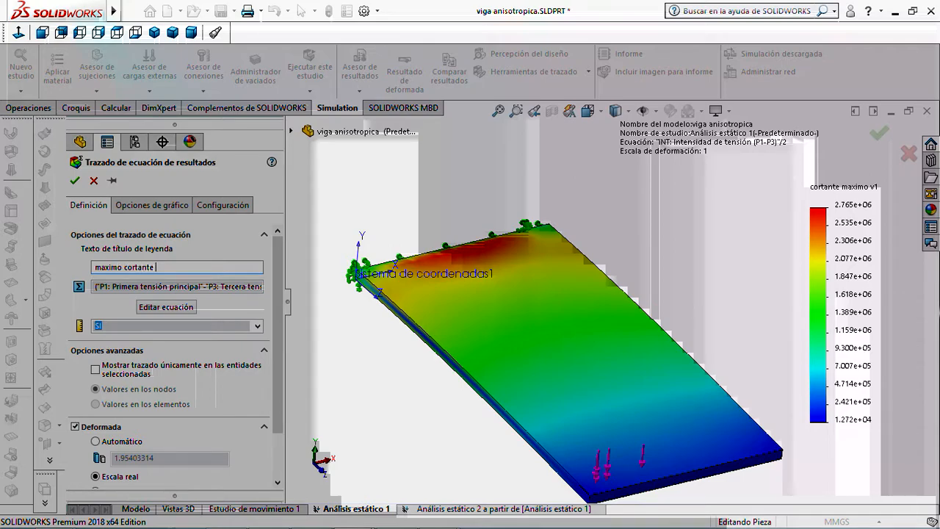
{"action": "left_click", "coordinate": [74, 181]}
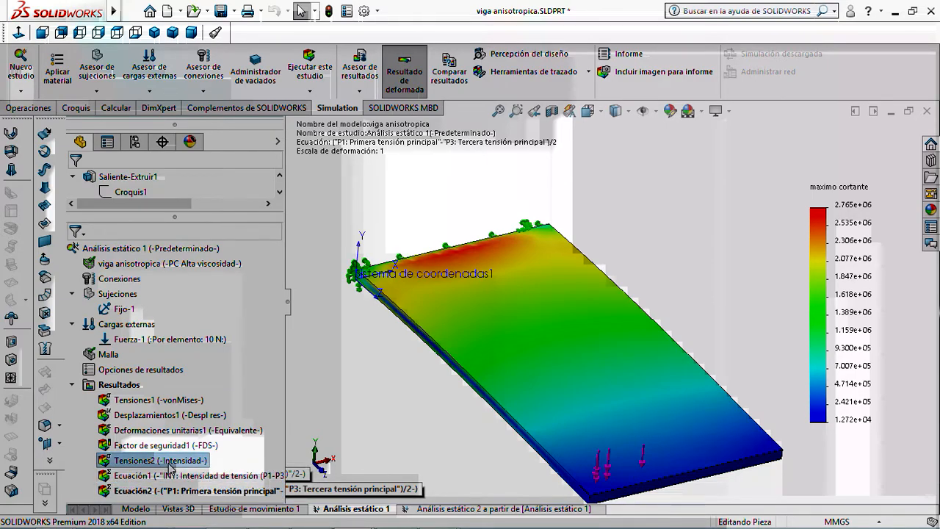
- Display the Tensiones2, Ecuación1 and Ecuación2 plots in turn to compare their legend values
{"action": "double_click", "coordinate": [169, 462]}
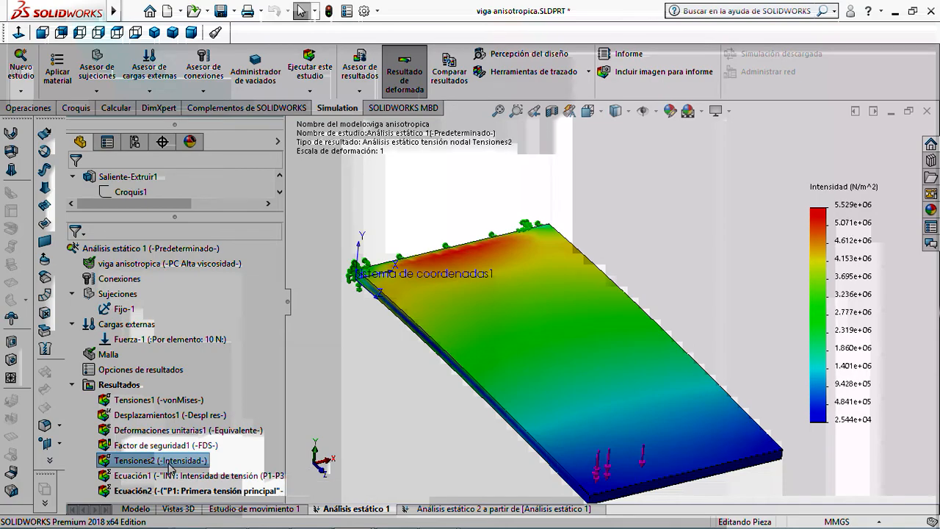
{"action": "double_click", "coordinate": [173, 475]}
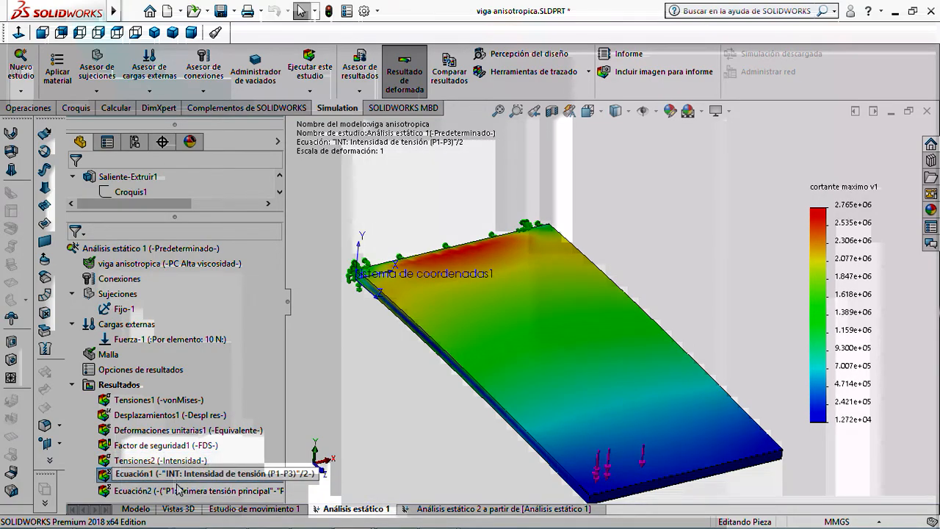
{"action": "double_click", "coordinate": [180, 491]}
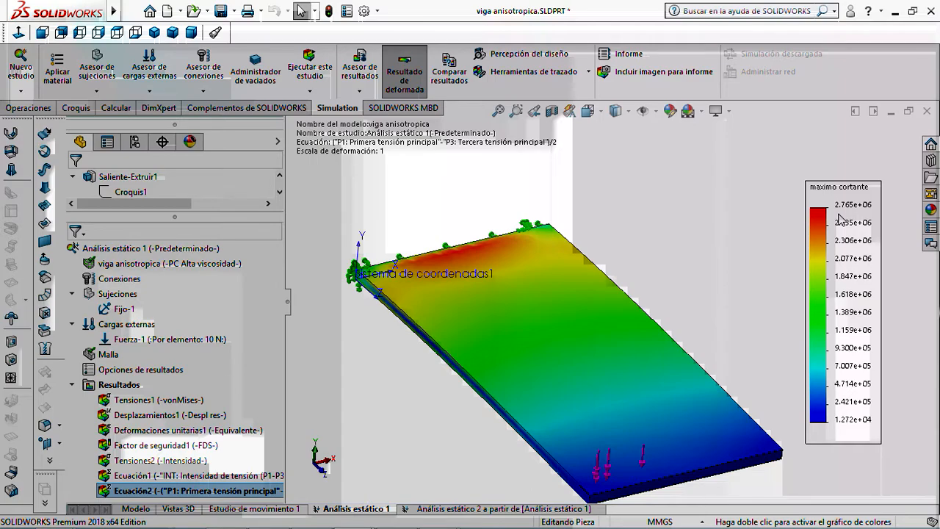
- Switch to TF0 autarkaw.pdf in Acrobat Reader and examine the lamina failure criterion in equation 2.144 and its G components
{"action": "mouse_move", "coordinate": [636, 524]}
{"action": "mouse_move", "coordinate": [444, 521]}
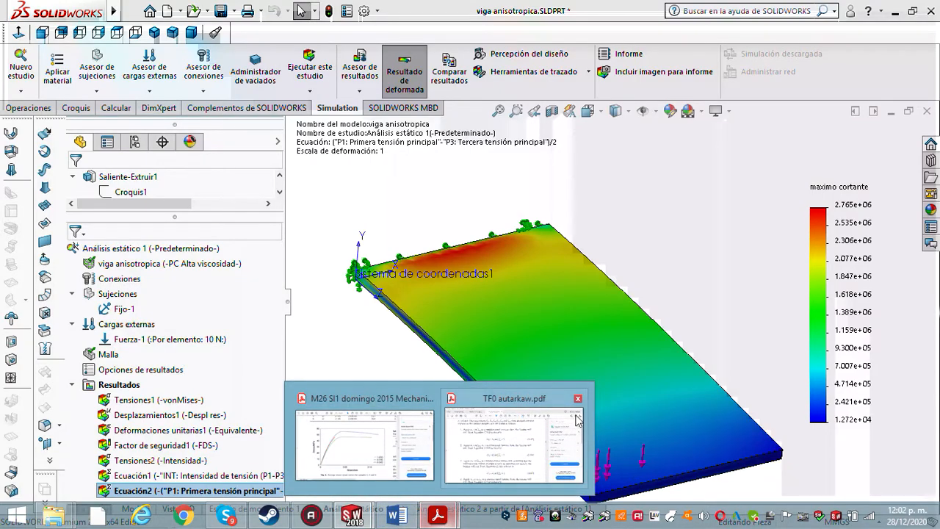
{"action": "mouse_move", "coordinate": [515, 437]}
{"action": "left_click", "coordinate": [515, 438]}
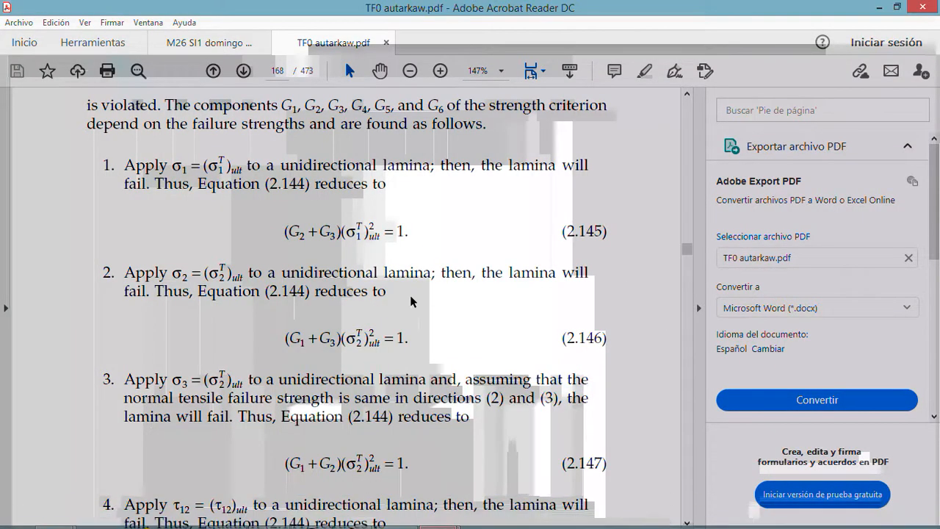
{"action": "scroll", "coordinate": [387, 275], "scroll_direction": "up", "scroll_amount": 8}
{"action": "scroll", "coordinate": [387, 276], "scroll_direction": "down", "scroll_amount": 3}
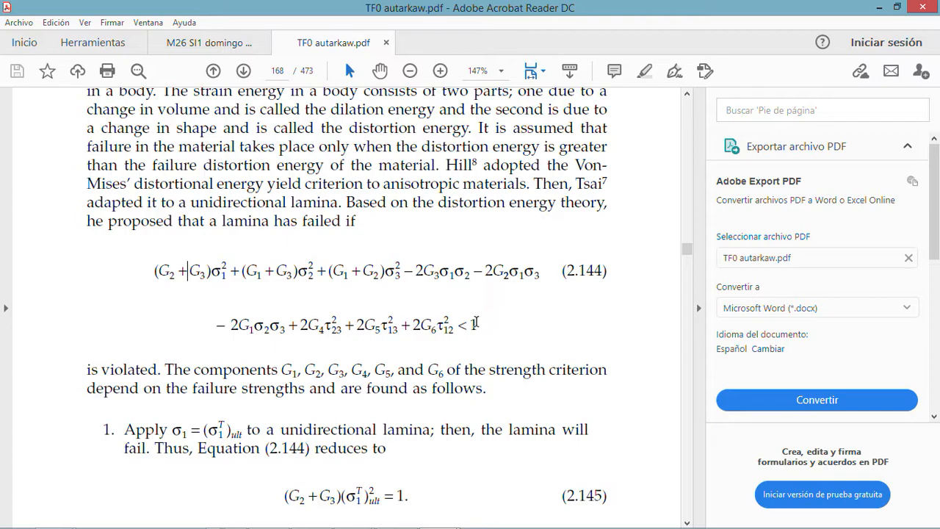
{"action": "left_click_drag", "start_coordinate": [478, 324], "coordinate": [468, 325]}
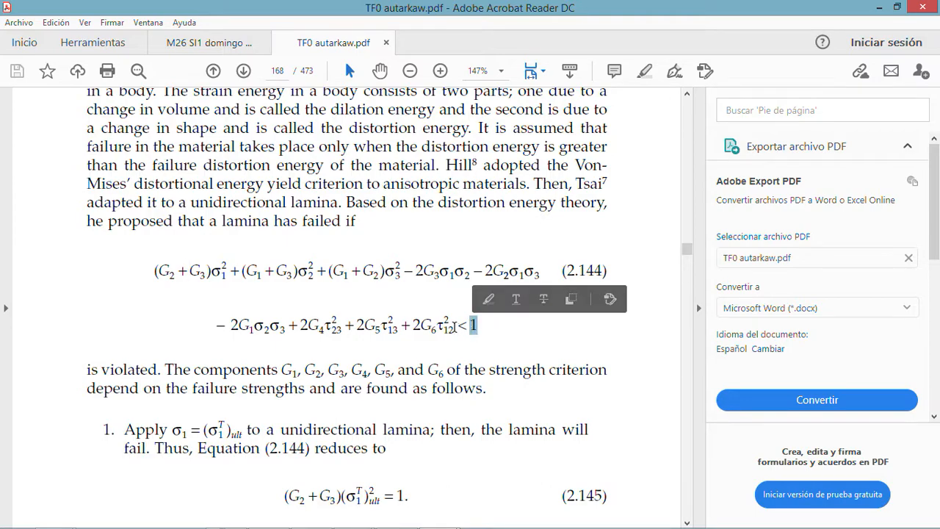
{"action": "left_click_drag", "start_coordinate": [236, 324], "coordinate": [395, 307]}
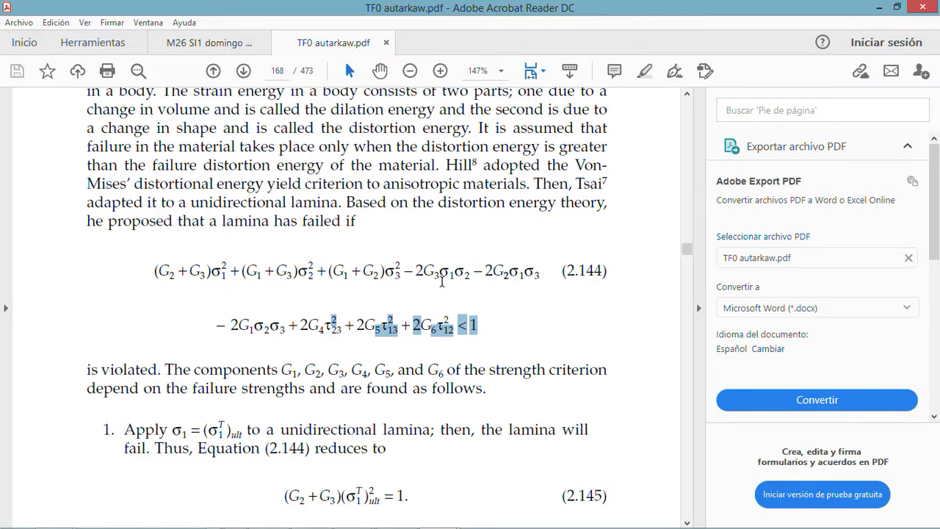
{"action": "scroll", "coordinate": [442, 281], "scroll_direction": "down", "scroll_amount": 1}
{"action": "left_click", "coordinate": [474, 292]}
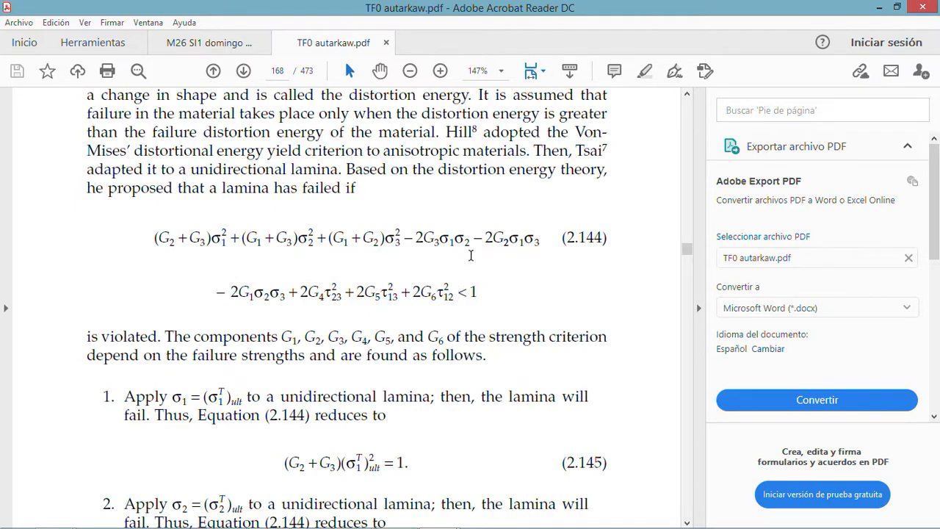
{"action": "scroll", "coordinate": [470, 255], "scroll_direction": "up", "scroll_amount": 2}
{"action": "scroll", "coordinate": [470, 256], "scroll_direction": "down", "scroll_amount": 4}
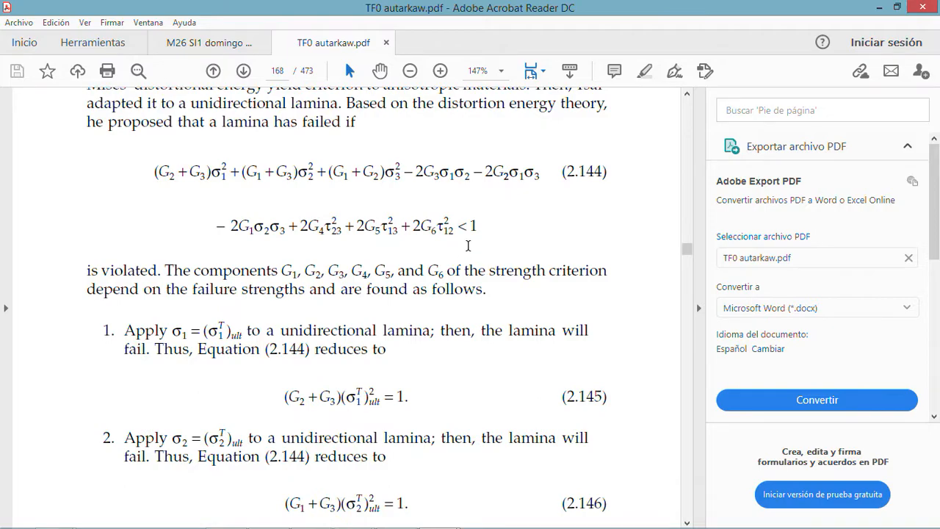
- Examine the G1, G2, G3 and G6 formulas in equation 2.149a–d and relate them to the shear terms of equation 2.144
{"action": "left_click_drag", "start_coordinate": [437, 227], "coordinate": [424, 228]}
{"action": "scroll", "coordinate": [372, 354], "scroll_direction": "down", "scroll_amount": 1}
{"action": "scroll", "coordinate": [372, 359], "scroll_direction": "down", "scroll_amount": 10}
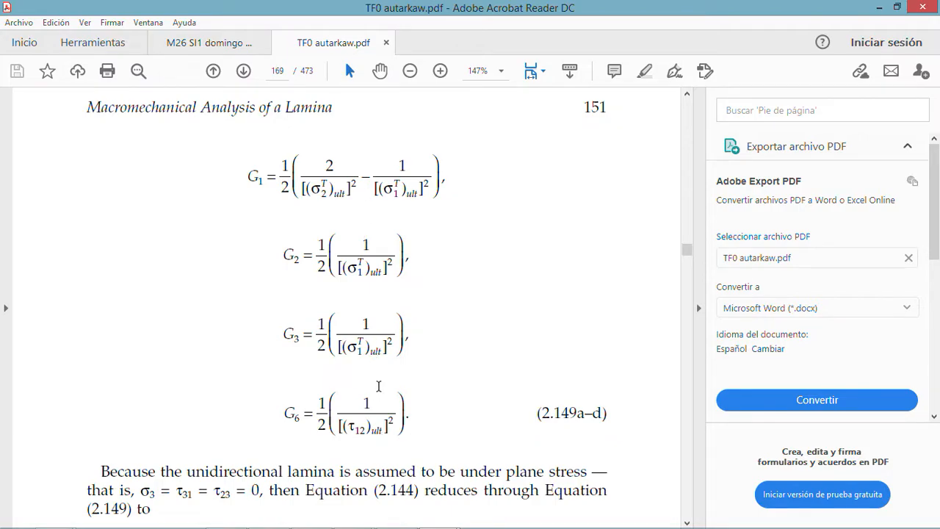
{"action": "scroll", "coordinate": [406, 373], "scroll_direction": "up", "scroll_amount": 9}
{"action": "scroll", "coordinate": [409, 372], "scroll_direction": "up", "scroll_amount": 5}
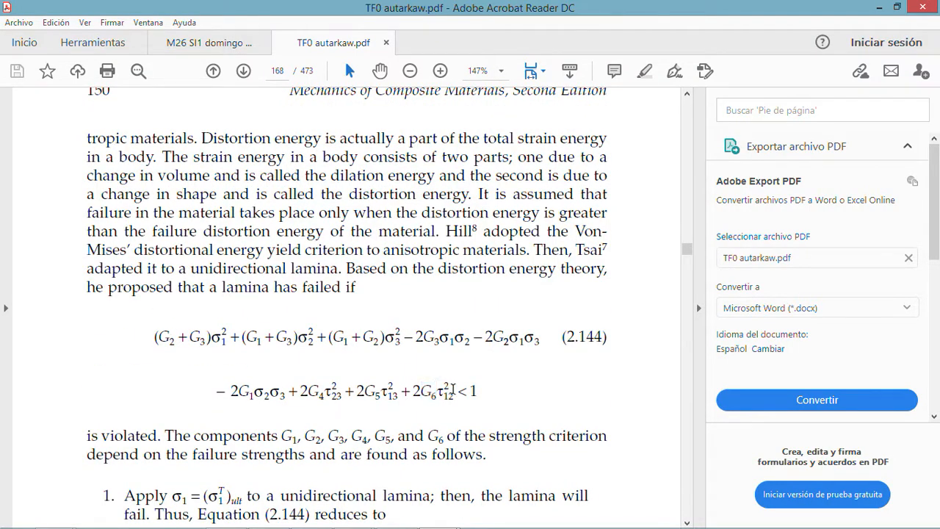
{"action": "double_click", "coordinate": [453, 389]}
- Switch back to viga anisotropica.SLDPRT in SOLIDWORKS and save the part
{"action": "mouse_move", "coordinate": [484, 526]}
{"action": "left_click", "coordinate": [357, 516]}
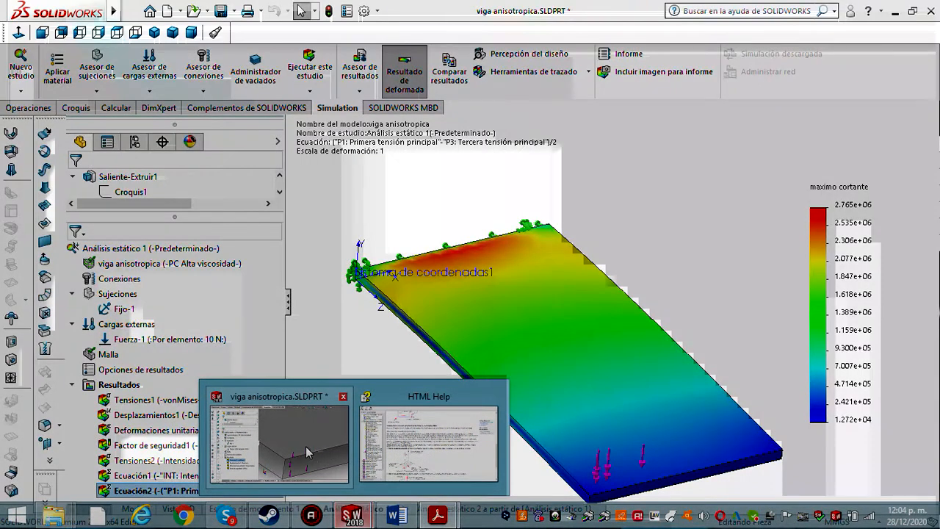
{"action": "left_click", "coordinate": [307, 447]}
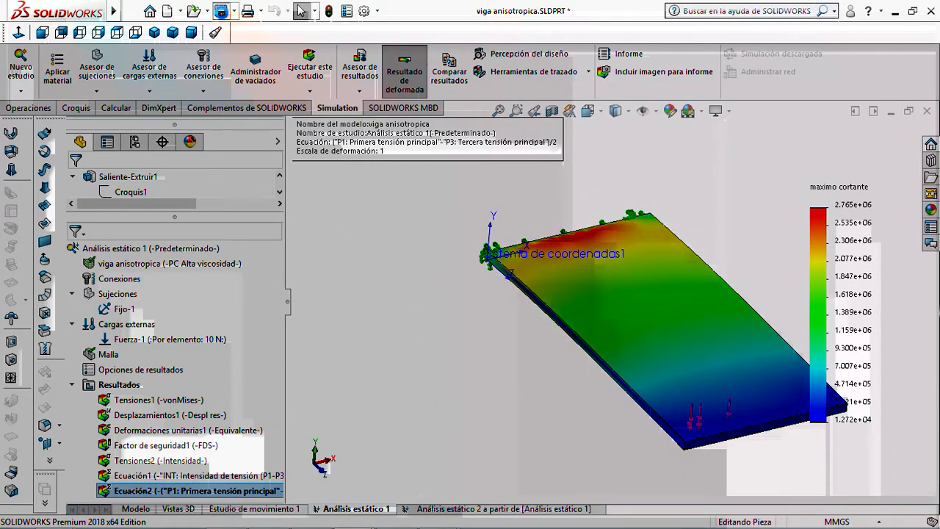
{"action": "left_click", "coordinate": [221, 12]}
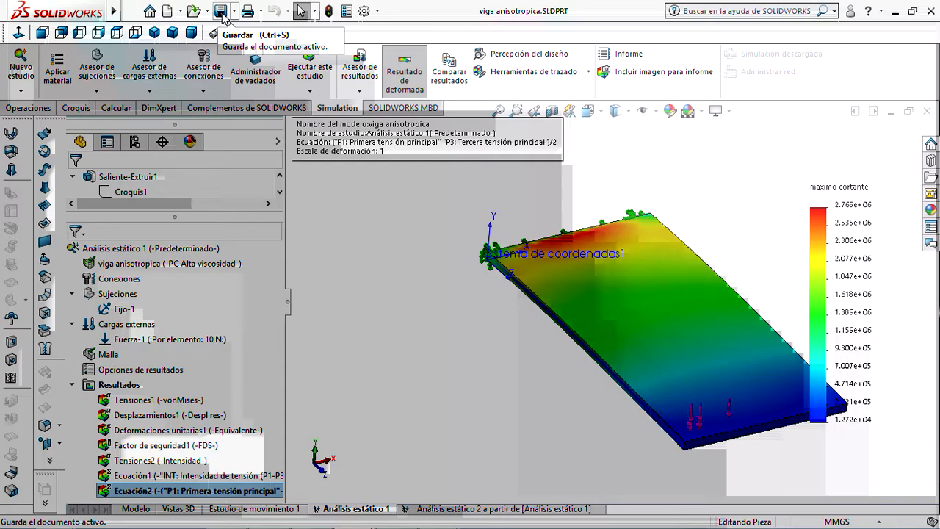
{"action": "left_click", "coordinate": [220, 12]}
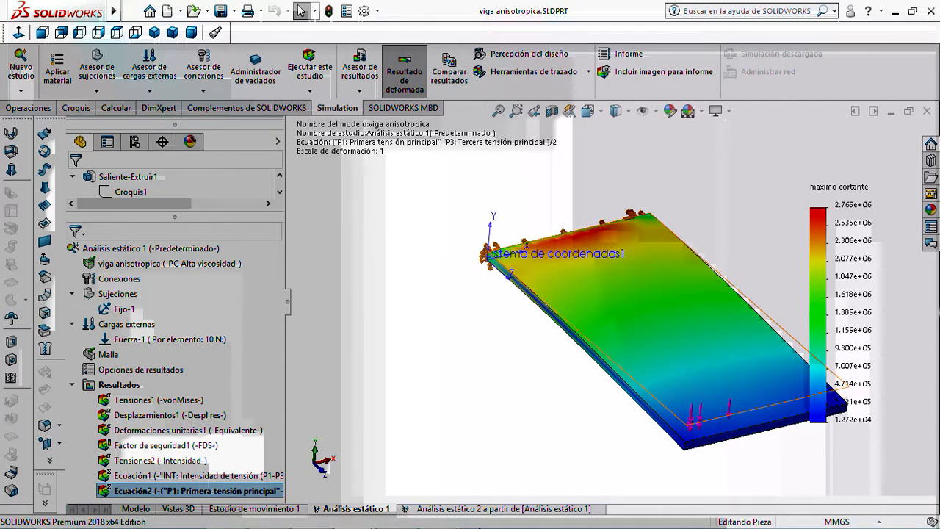
{"action": "mouse_move", "coordinate": [371, 524]}
{"action": "left_click", "coordinate": [312, 514]}
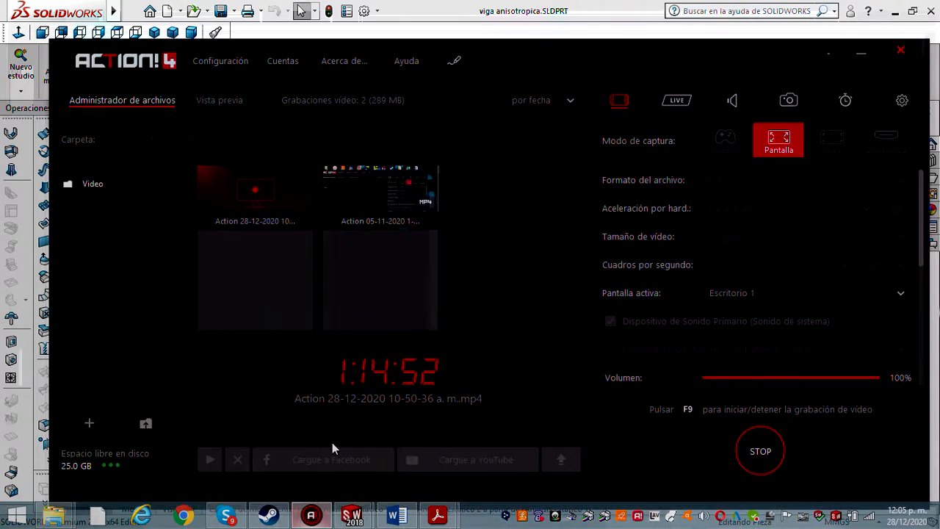